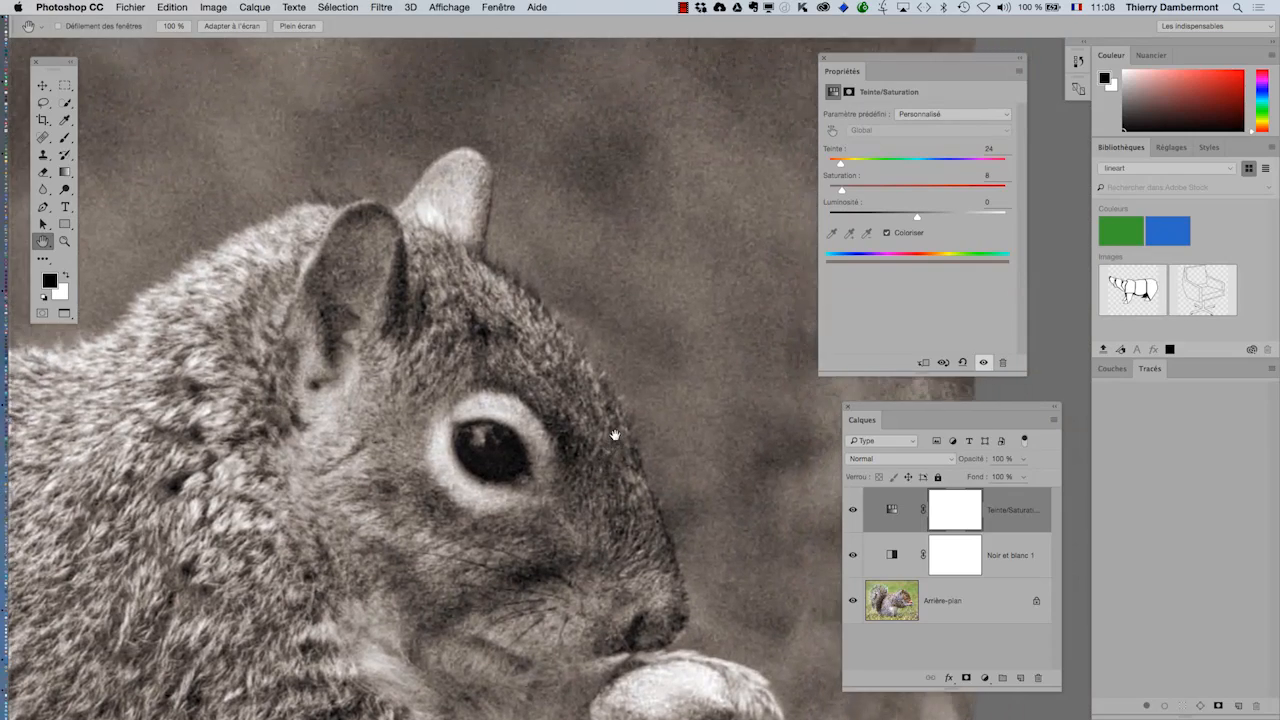
# Step: Select the Noir et blanc 1 adjustment layer, then hide it to examine the whole squirrel image without its effect
pyautogui.keyDown('alt'); pyautogui.click(615, 436); pyautogui.keyUp('alt')
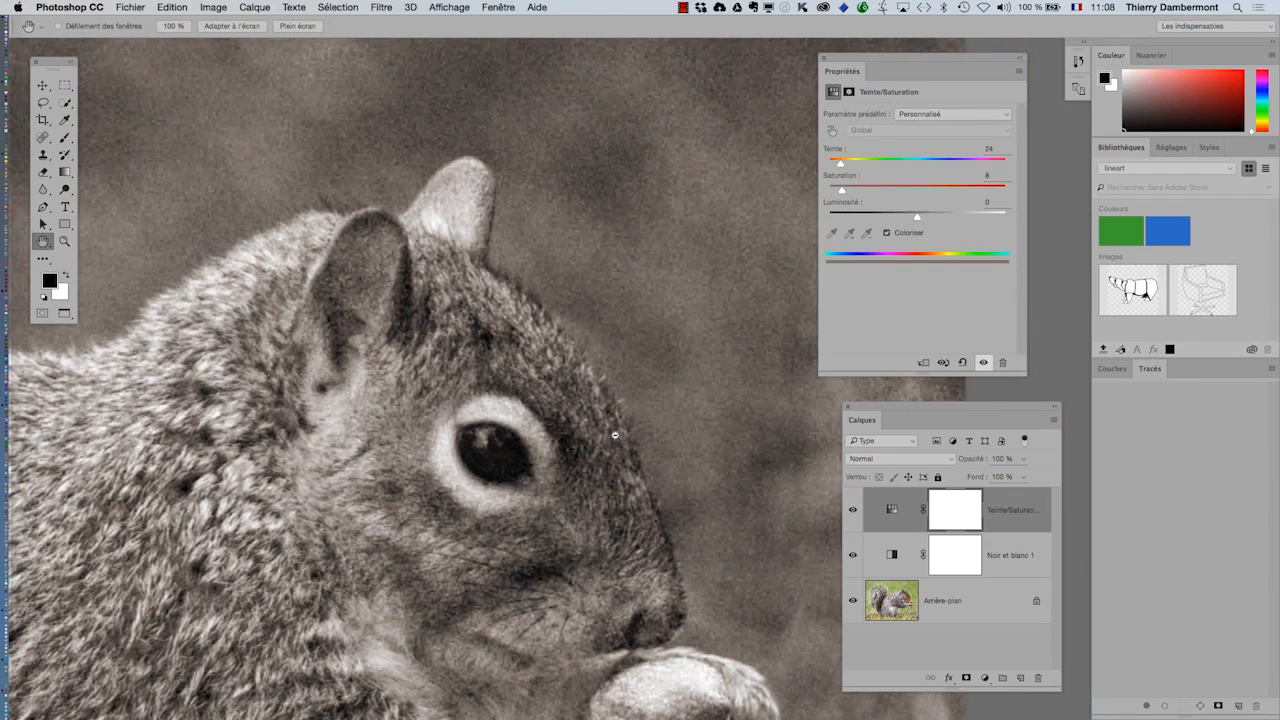
pyautogui.click(895, 560)
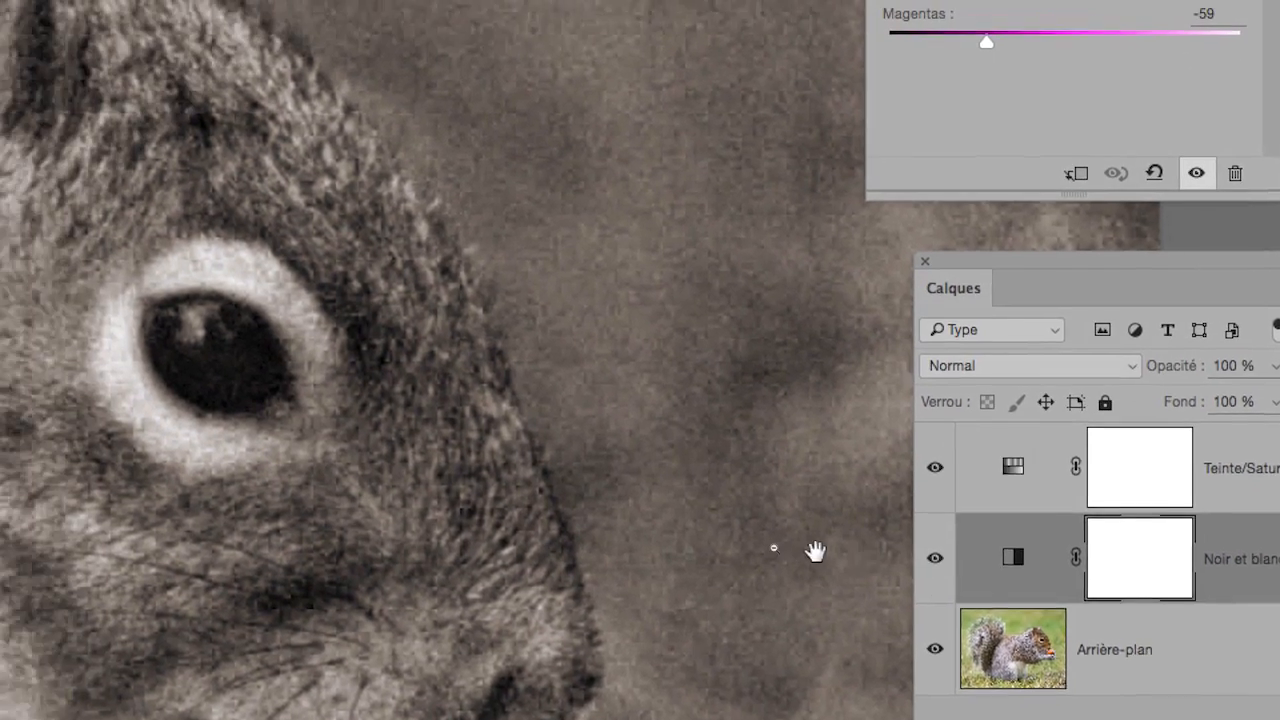
pyautogui.keyDown('alt'); pyautogui.click(634, 533); pyautogui.keyUp('alt')
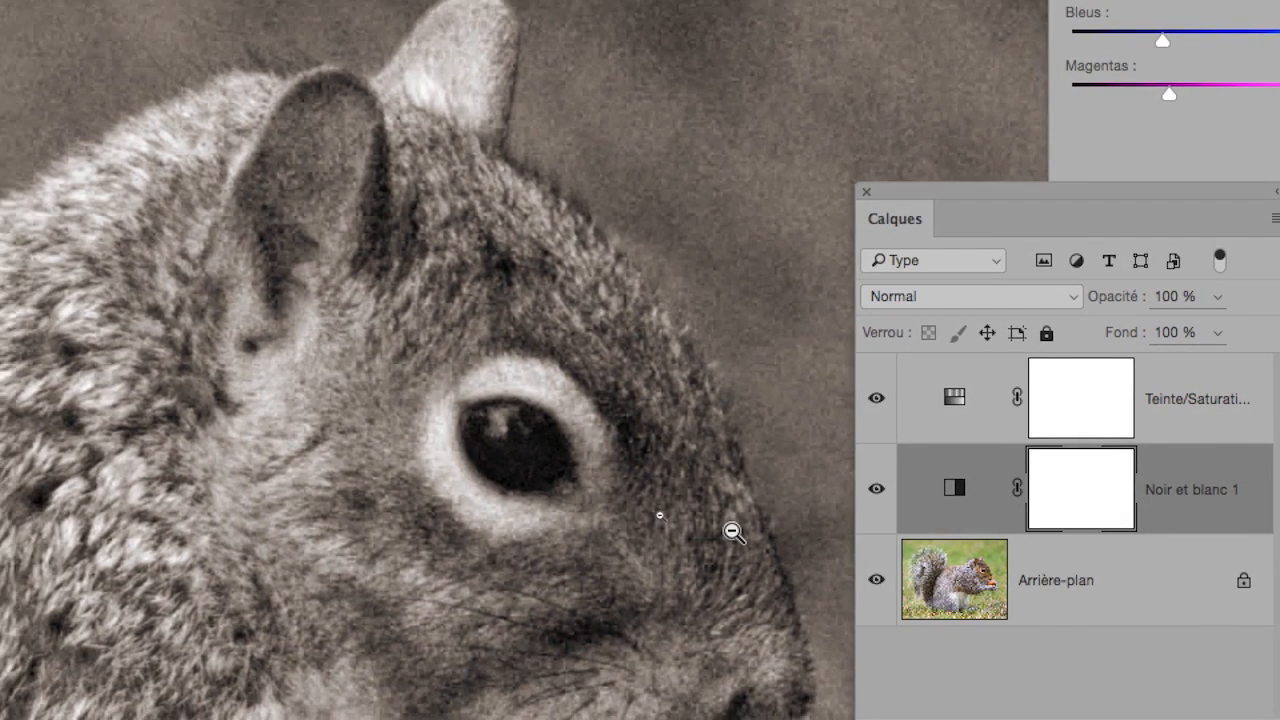
pyautogui.keyDown('alt'); pyautogui.click(730, 530); pyautogui.keyUp('alt')
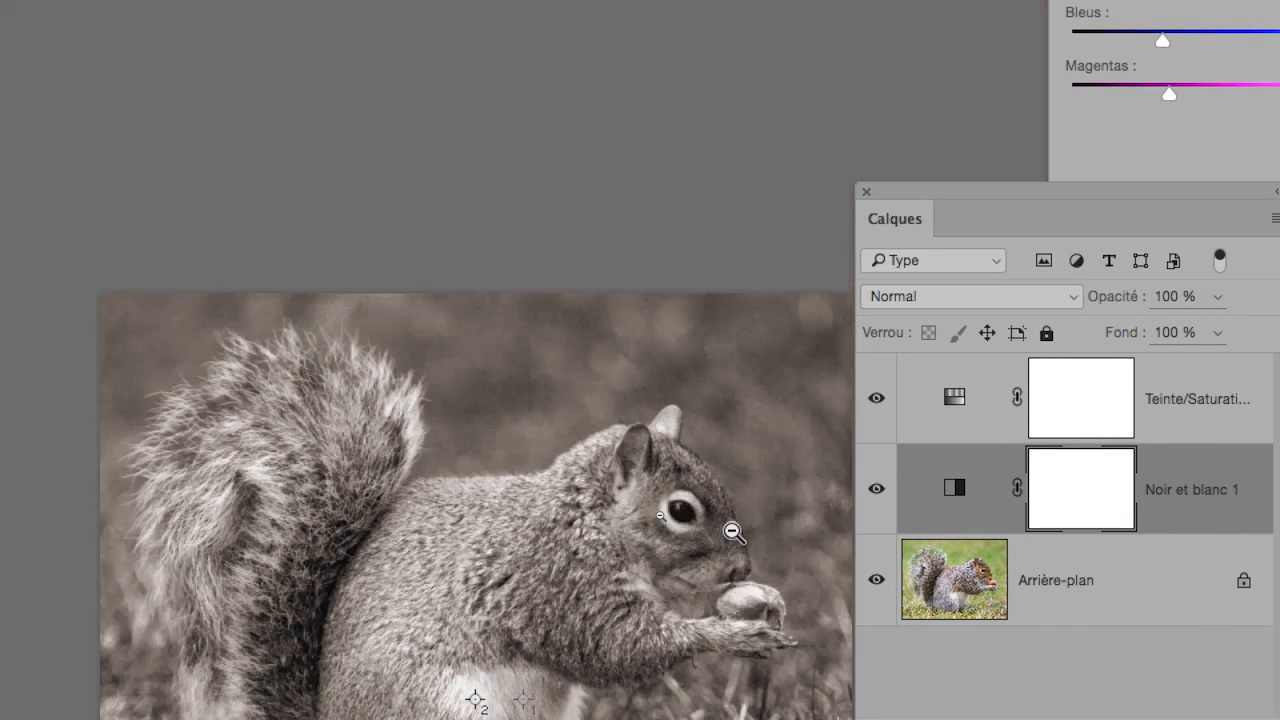
pyautogui.click(786, 510)
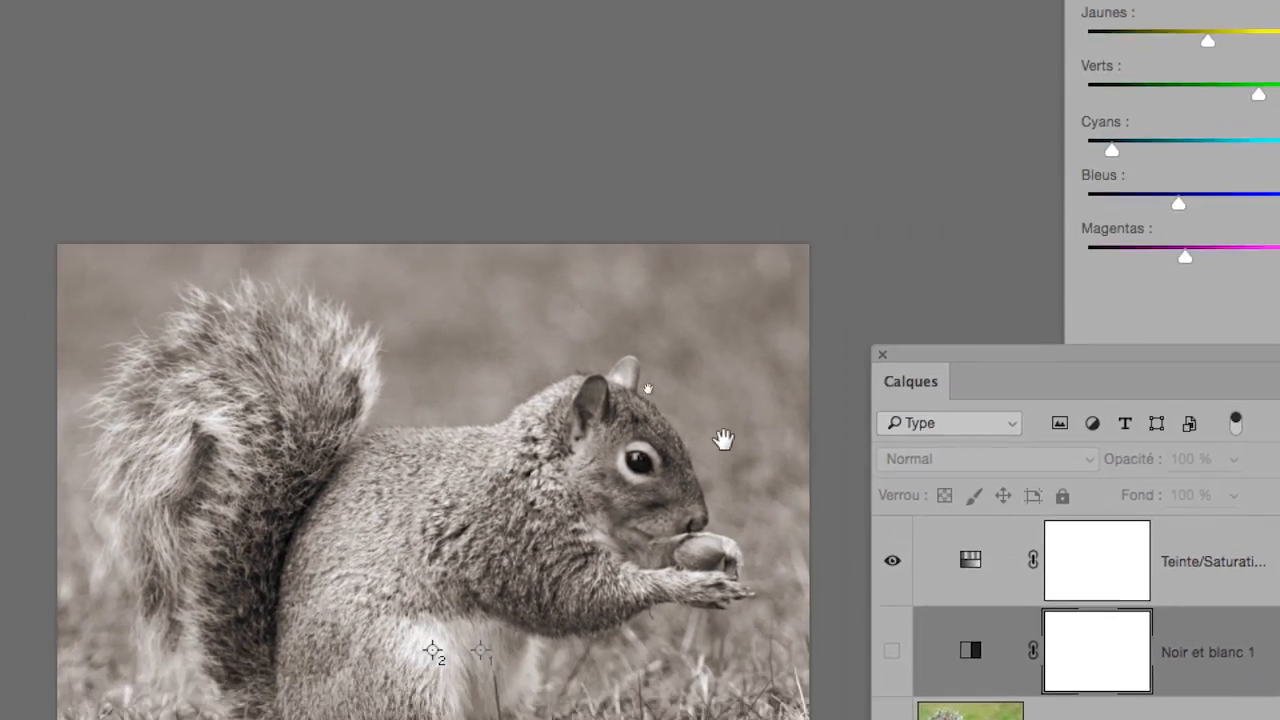
pyautogui.moveTo(723, 440); pyautogui.dragTo(708, 380)
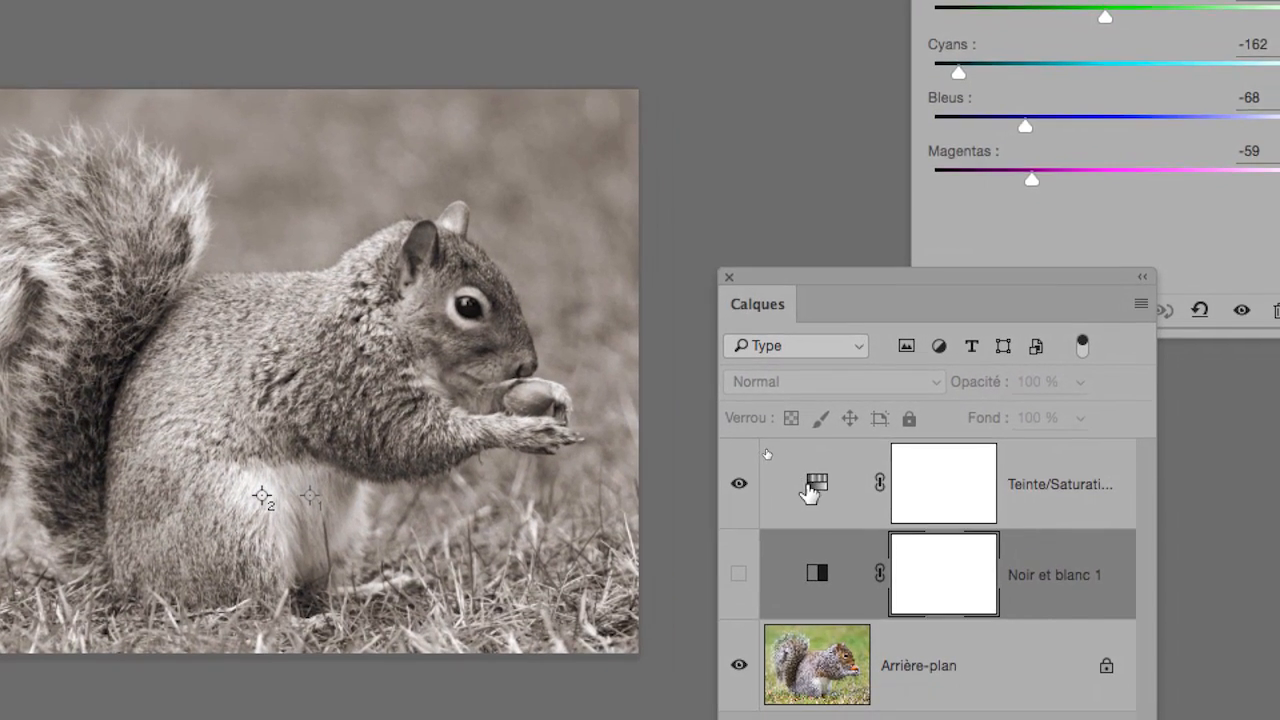
# Step: Show Noir et blanc 1 again and toggle the Teinte/Saturation layer's visibility to compare the image with and without its tint
pyautogui.click(968, 563)
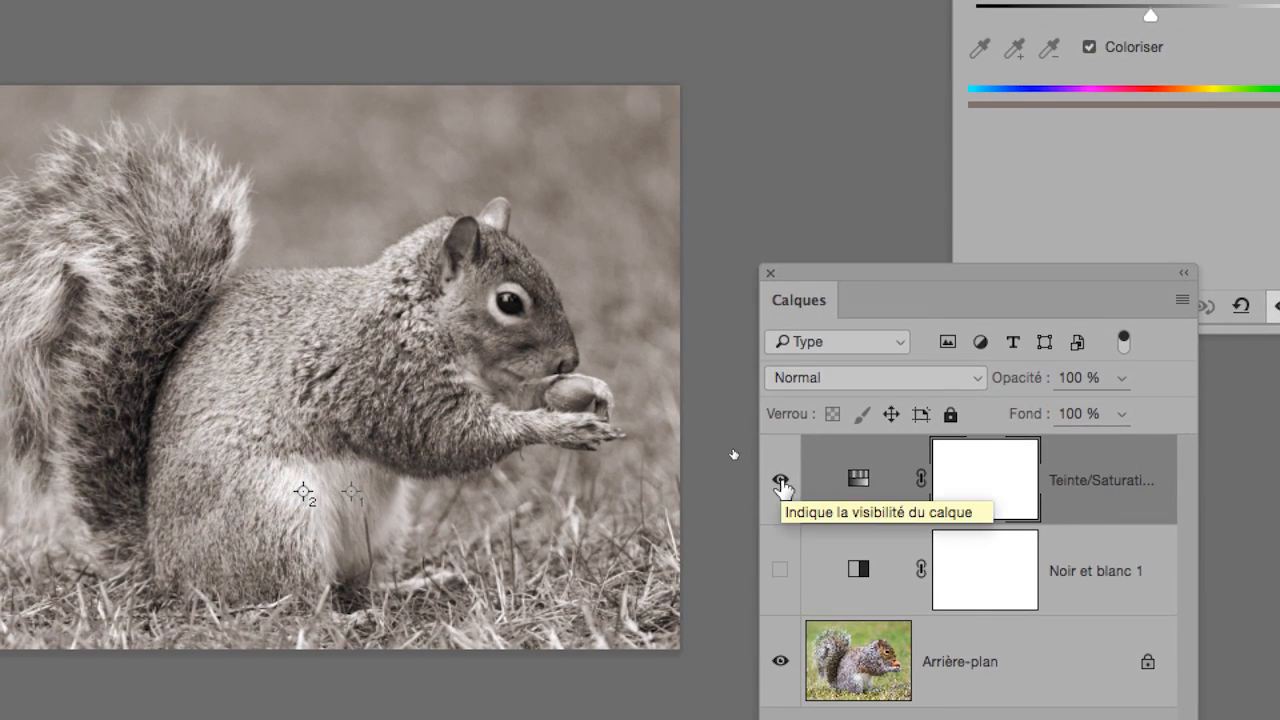
pyautogui.click(780, 418)
pyautogui.click(782, 515)
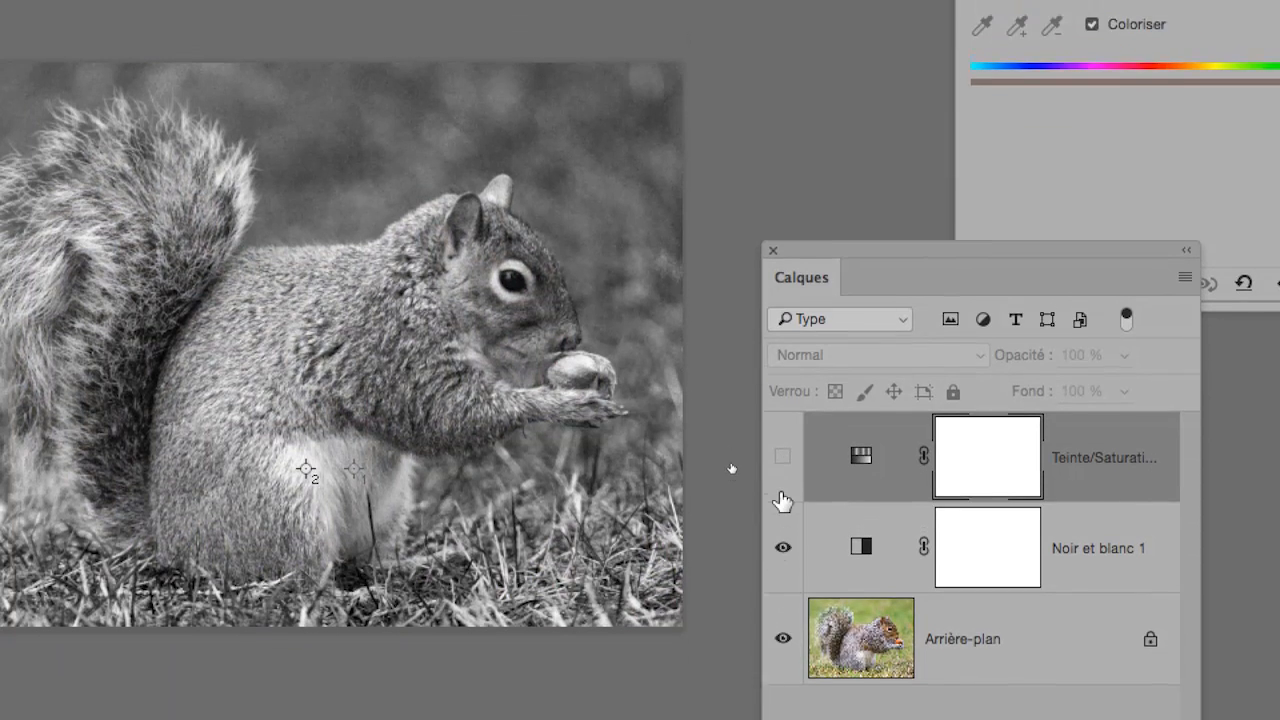
pyautogui.click(782, 430)
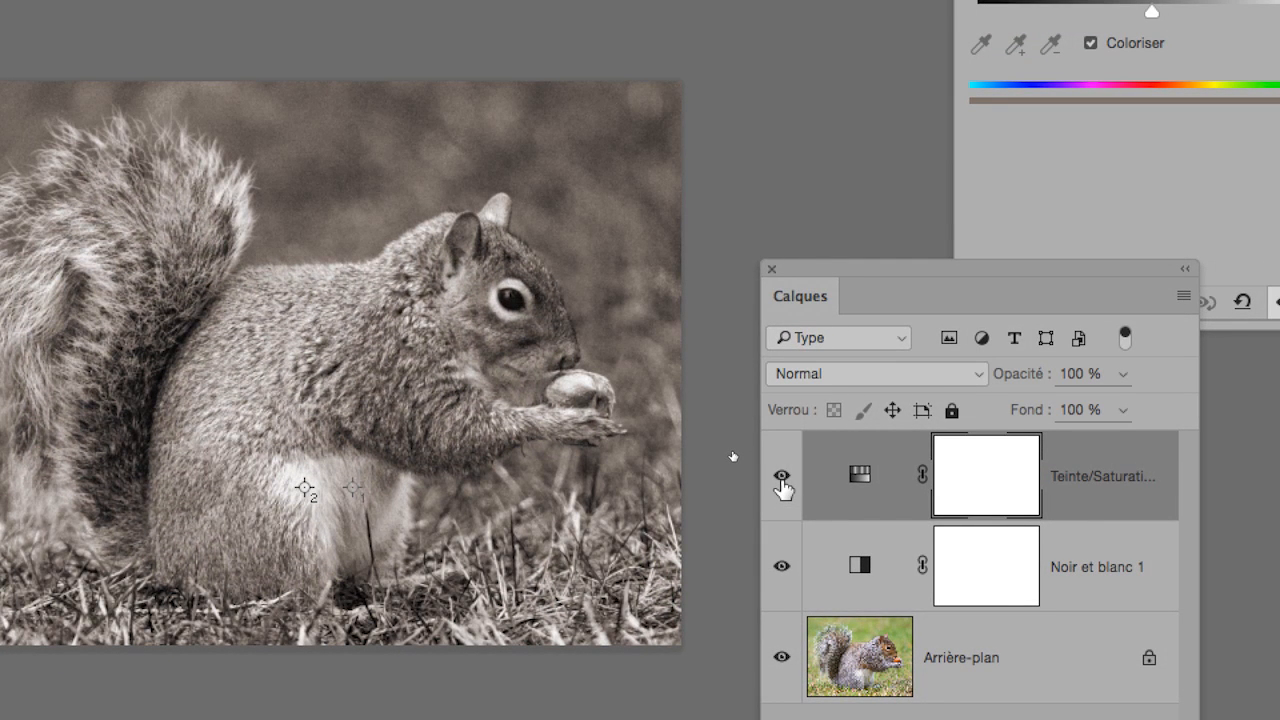
pyautogui.click(781, 477)
pyautogui.click(782, 480)
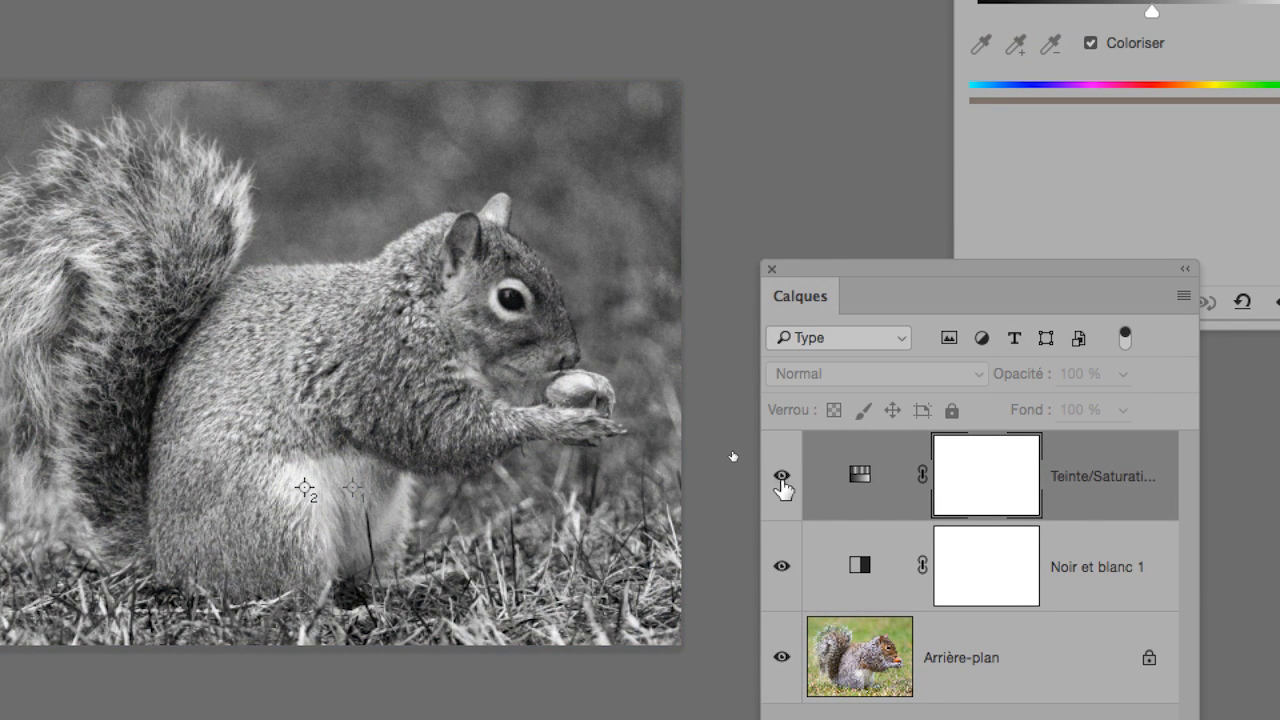
pyautogui.click(782, 480)
pyautogui.click(782, 488)
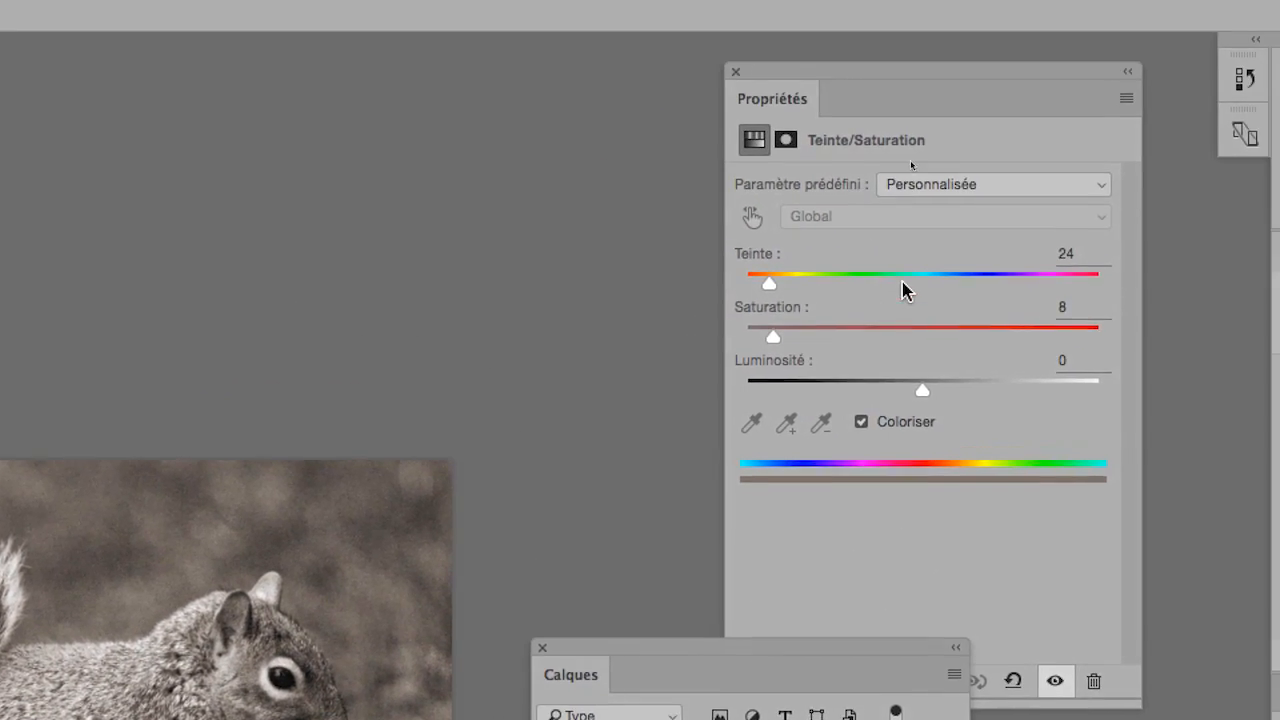
# Step: Set the Teinte/Saturation adjustment to Teinte 206 and Saturation 55, then save the image
pyautogui.click(917, 281)
pyautogui.click(917, 333)
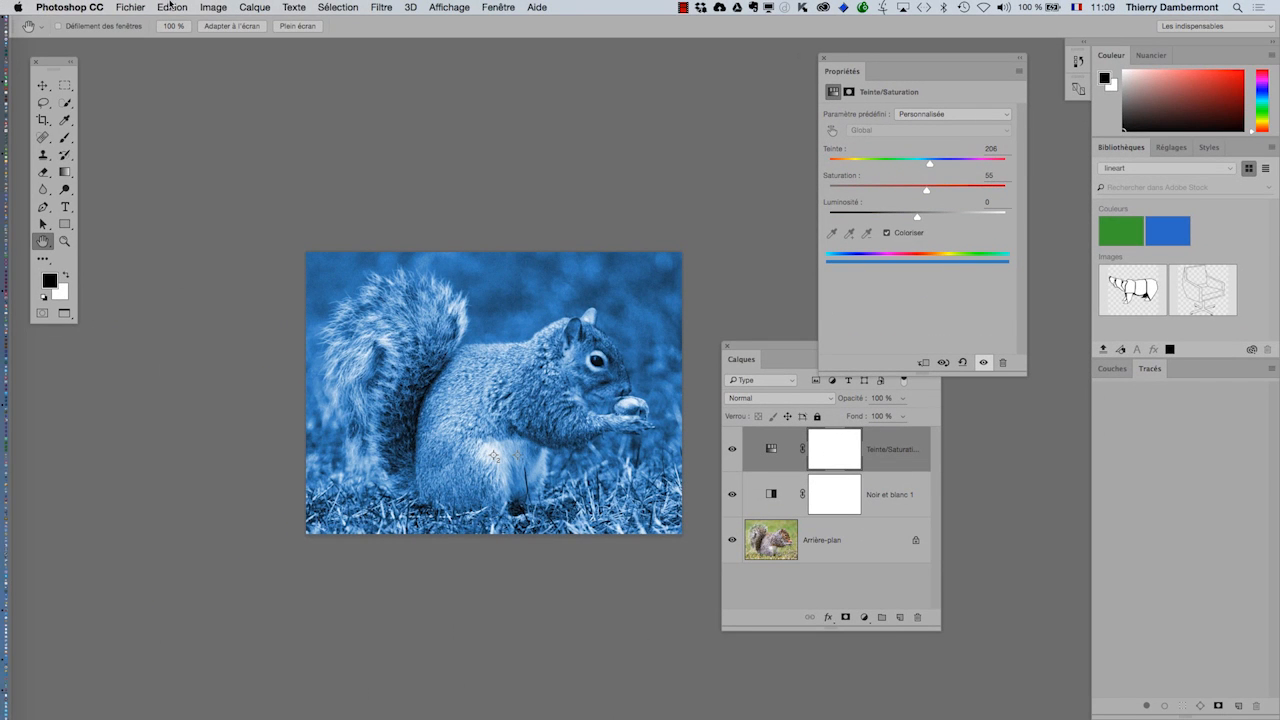
pyautogui.click(130, 7)
pyautogui.click(140, 128)
# Step: Switch to InDesign and update the modified easterngrays.psd link to bring in the blue version
pyautogui.press('super+Tab')
pyautogui.press('super+Tab')
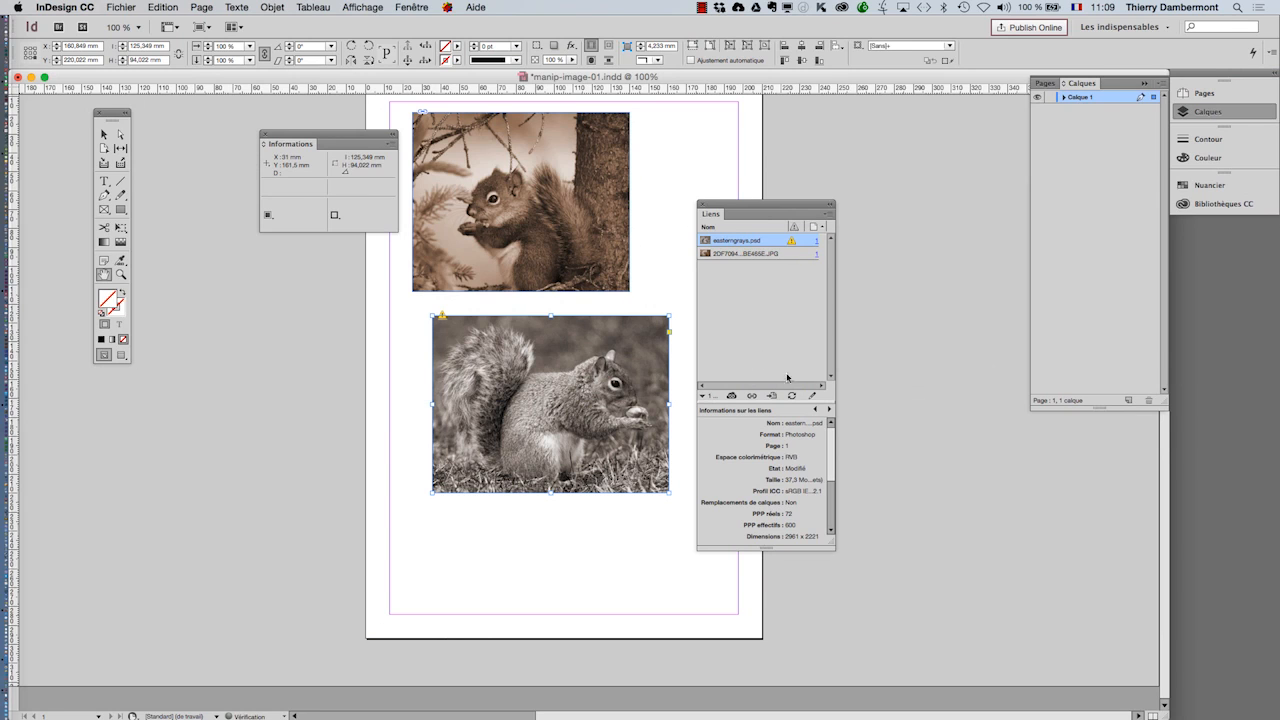
pyautogui.click(792, 395)
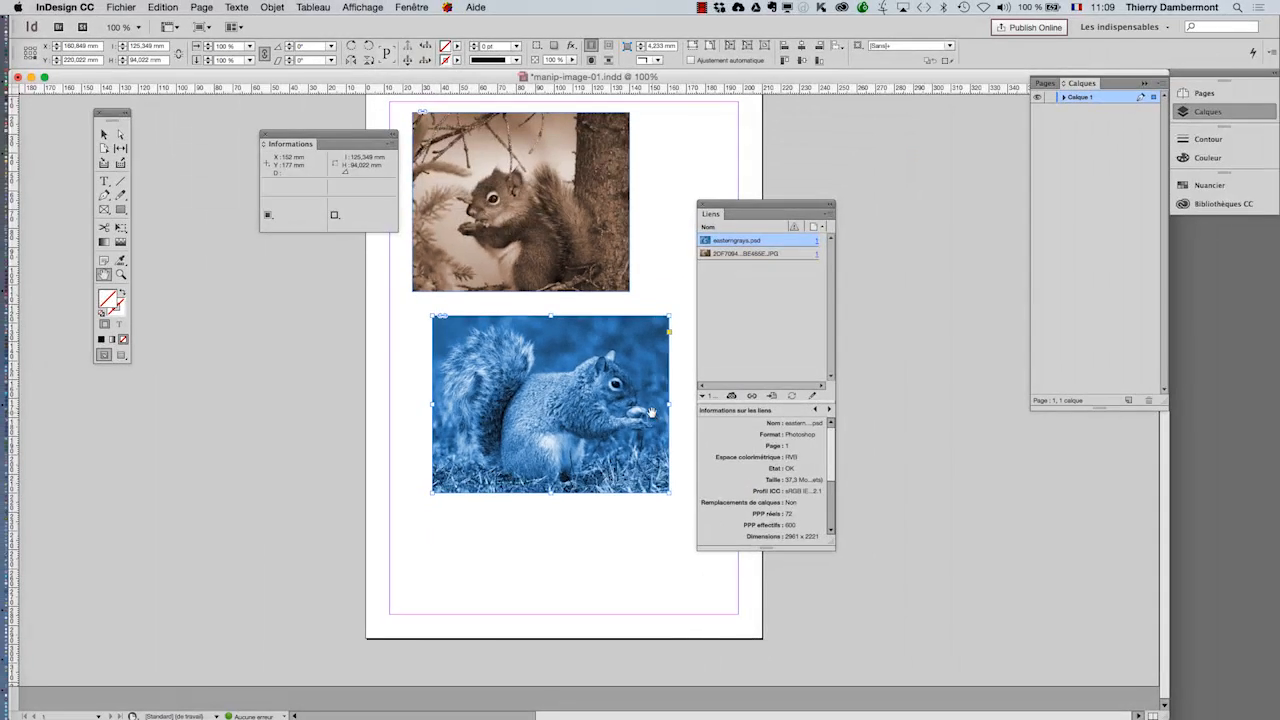
# Step: Return to Photoshop, hide the Teinte/Saturation layer so only the black-and-white adjustment applies, and save the image
pyautogui.press('super+Tab')
pyautogui.click(416, 398)
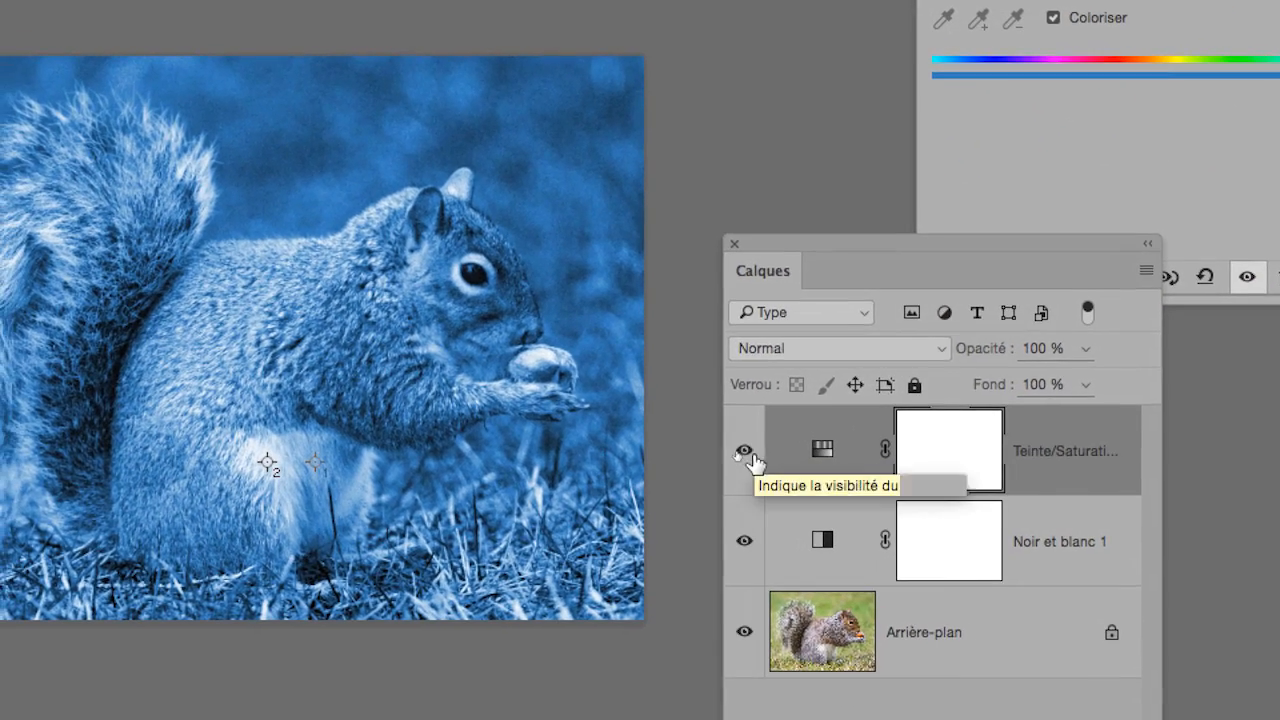
pyautogui.click(708, 446)
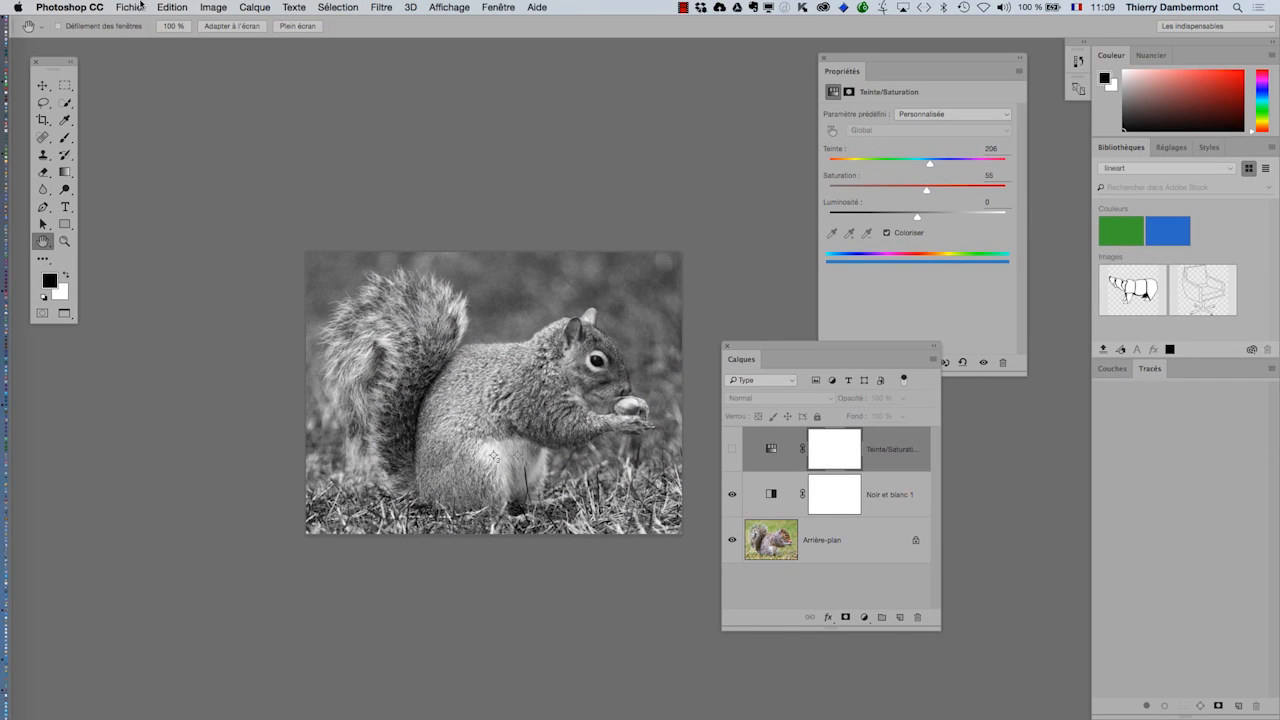
pyautogui.click(131, 7)
pyautogui.click(518, 308)
# Step: In InDesign, update the easterngrays.psd link and move the Liens and Informations panels clear of the page
pyautogui.press('super+Tab')
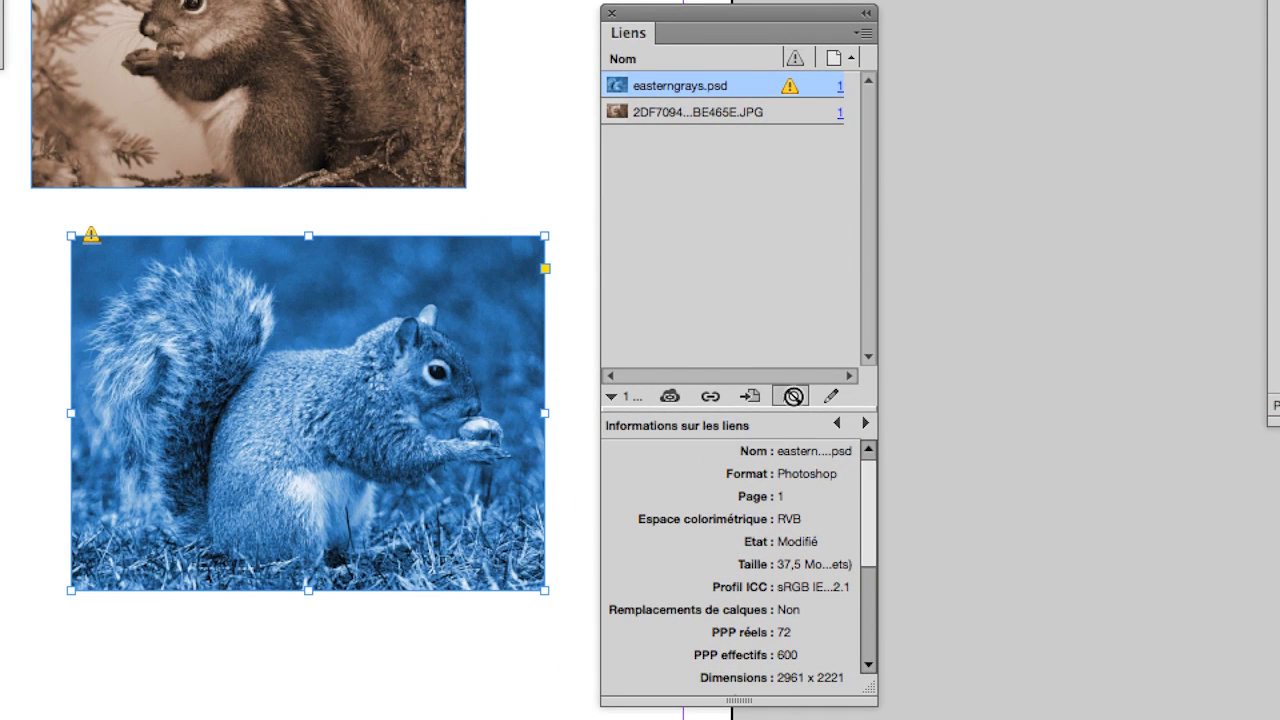
pyautogui.click(793, 396)
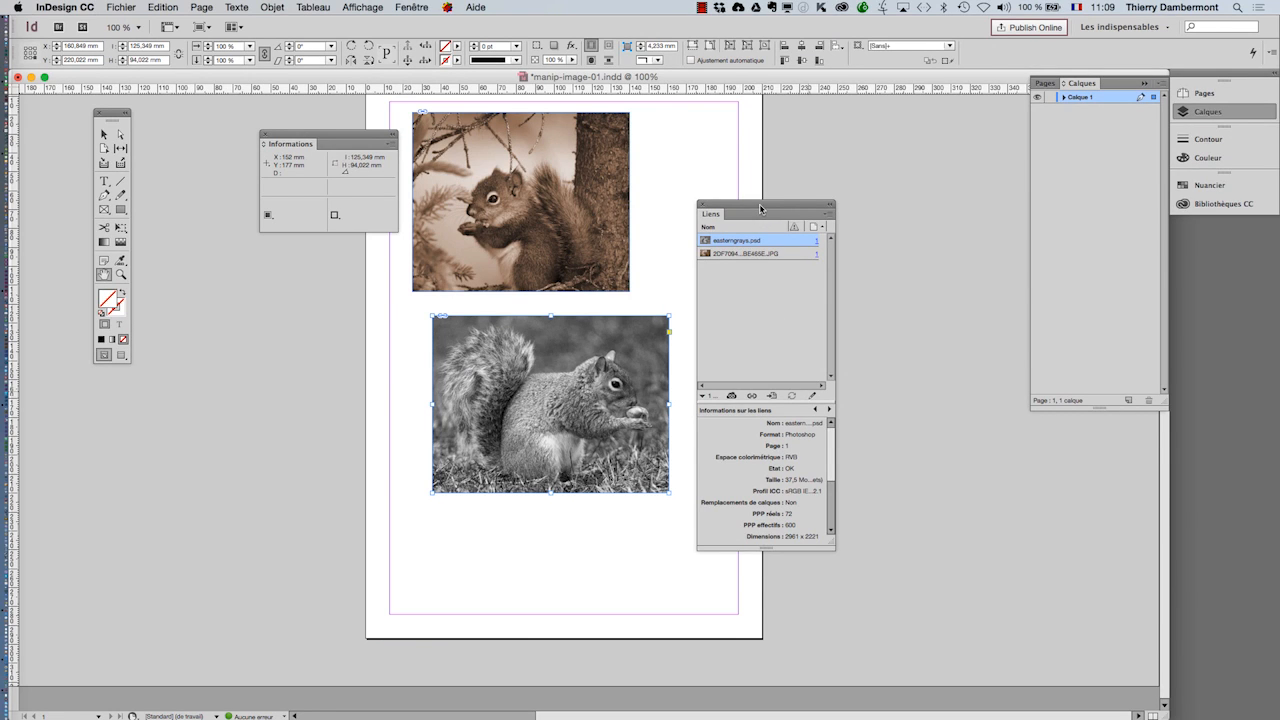
pyautogui.moveTo(763, 214); pyautogui.dragTo(939, 183)
pyautogui.moveTo(340, 137); pyautogui.dragTo(270, 138)
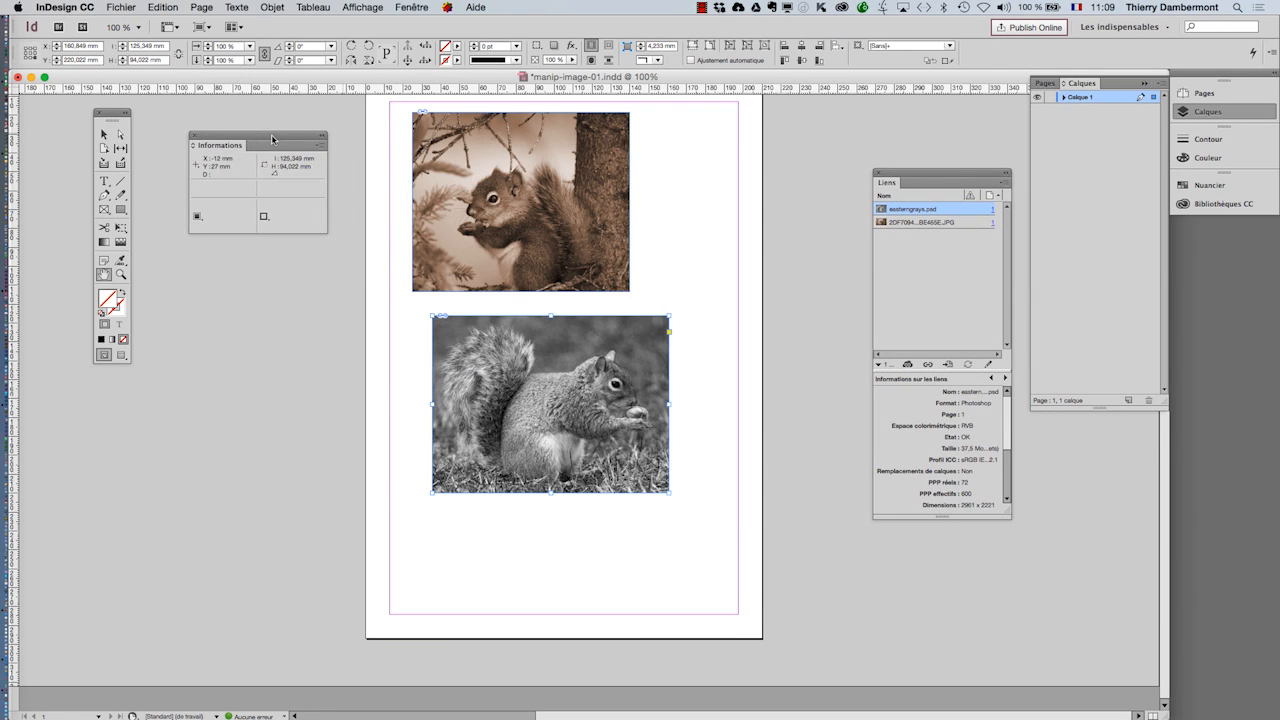
pyautogui.press('super+Tab')
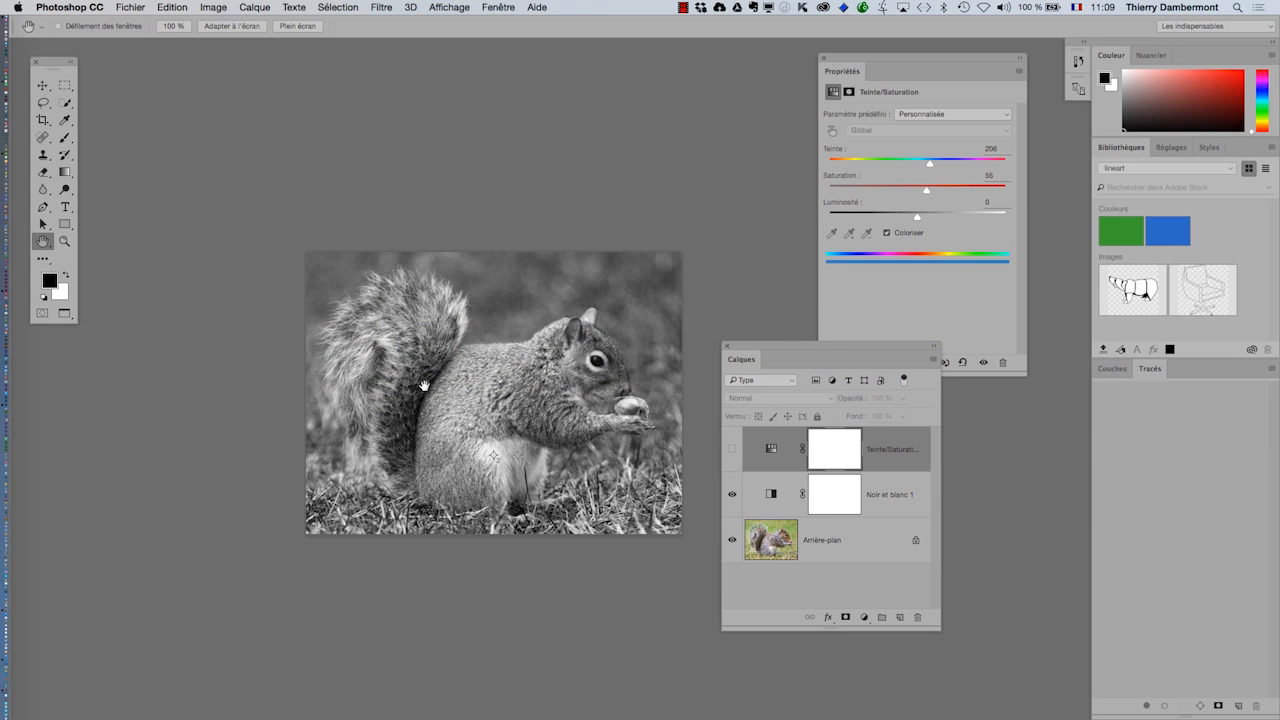
pyautogui.press('super+Tab')
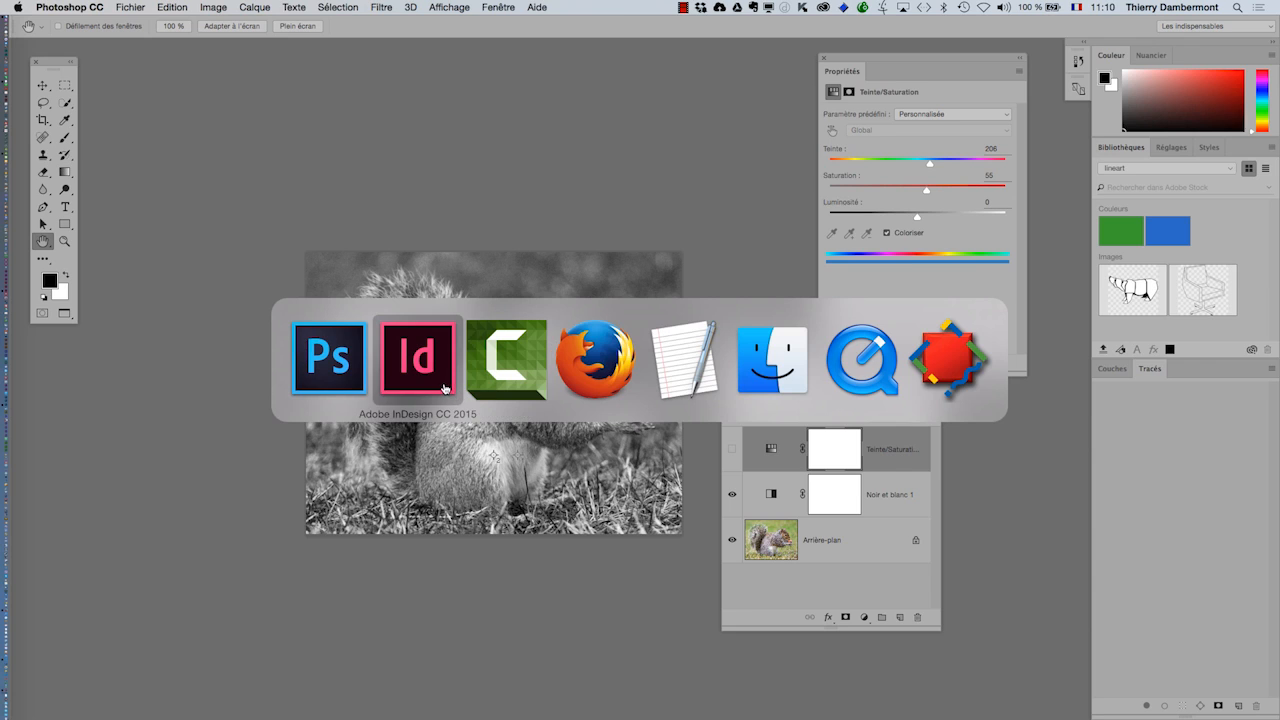
pyautogui.click(445, 388)
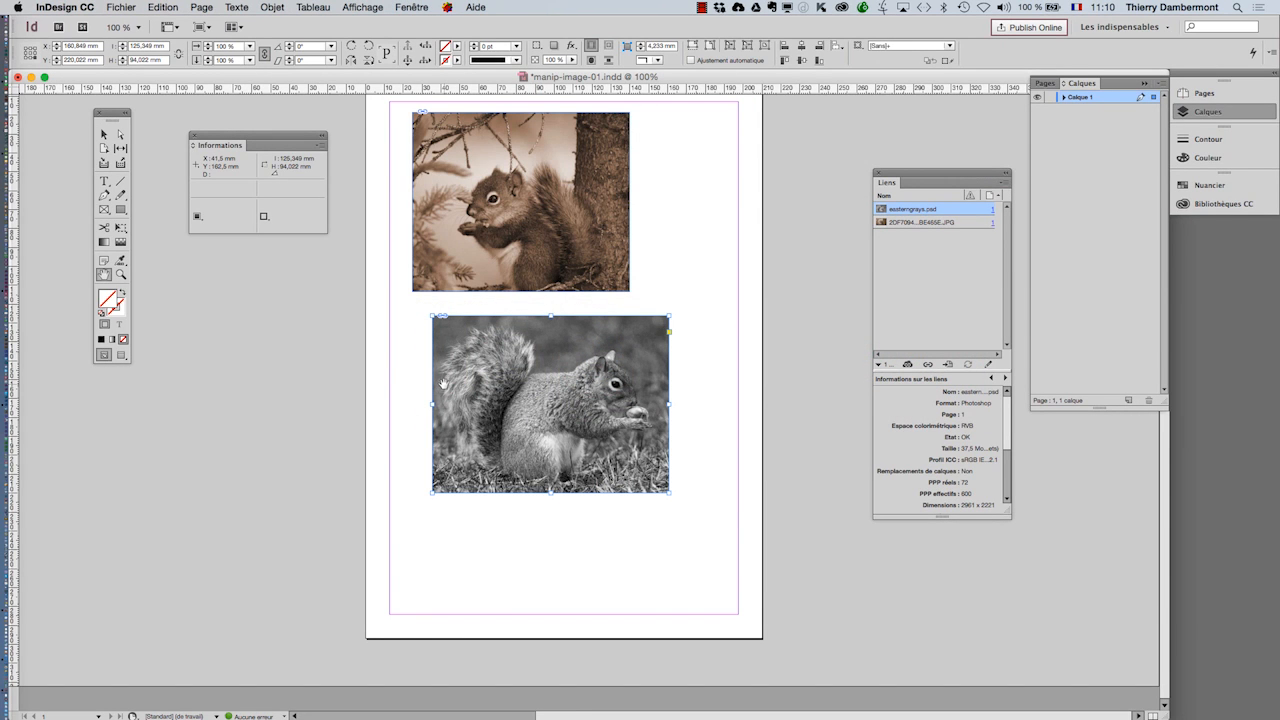
# Step: Switch to Photoshop, close both open squirrel images and hide the other applications
pyautogui.press('super+Tab')
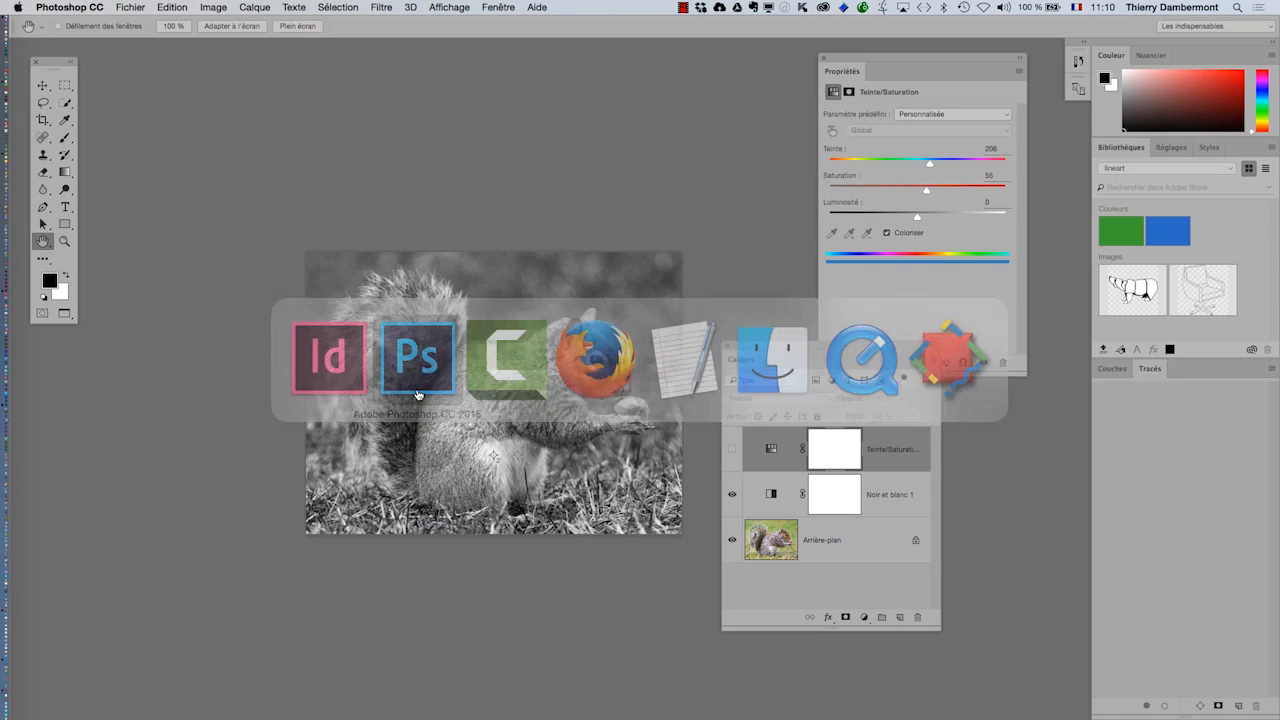
pyautogui.click(145, 7)
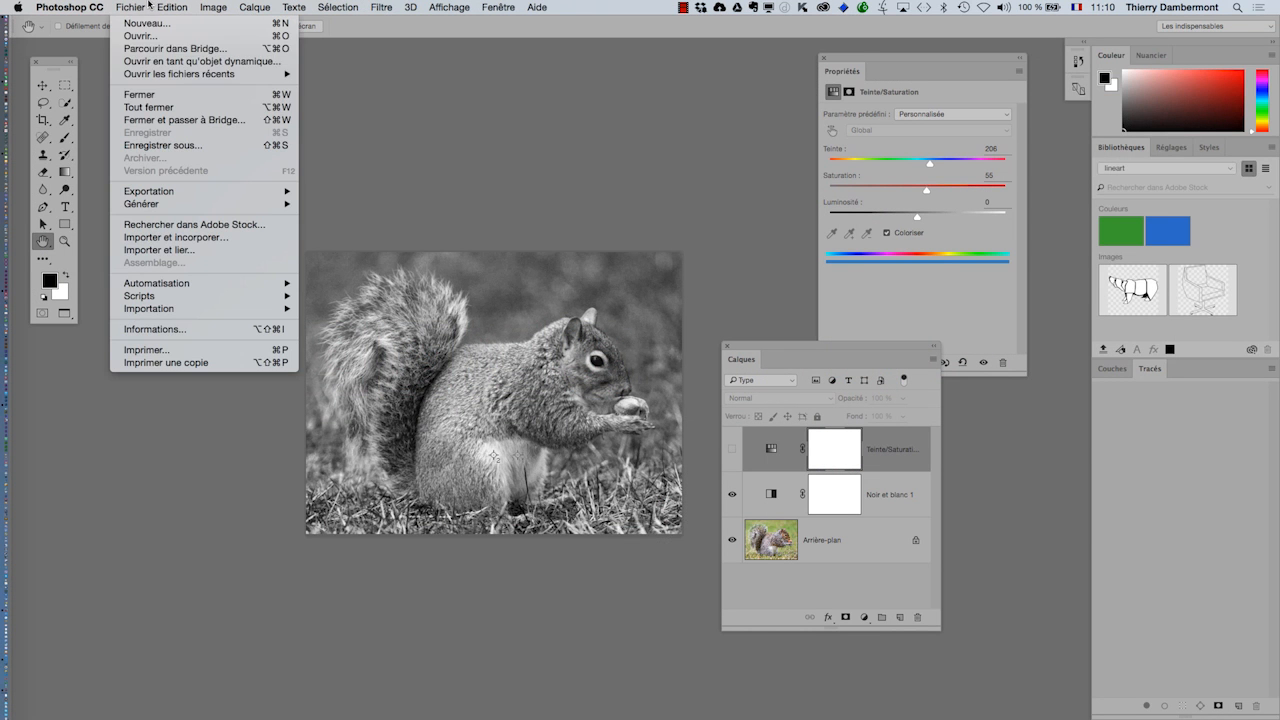
pyautogui.click(156, 96)
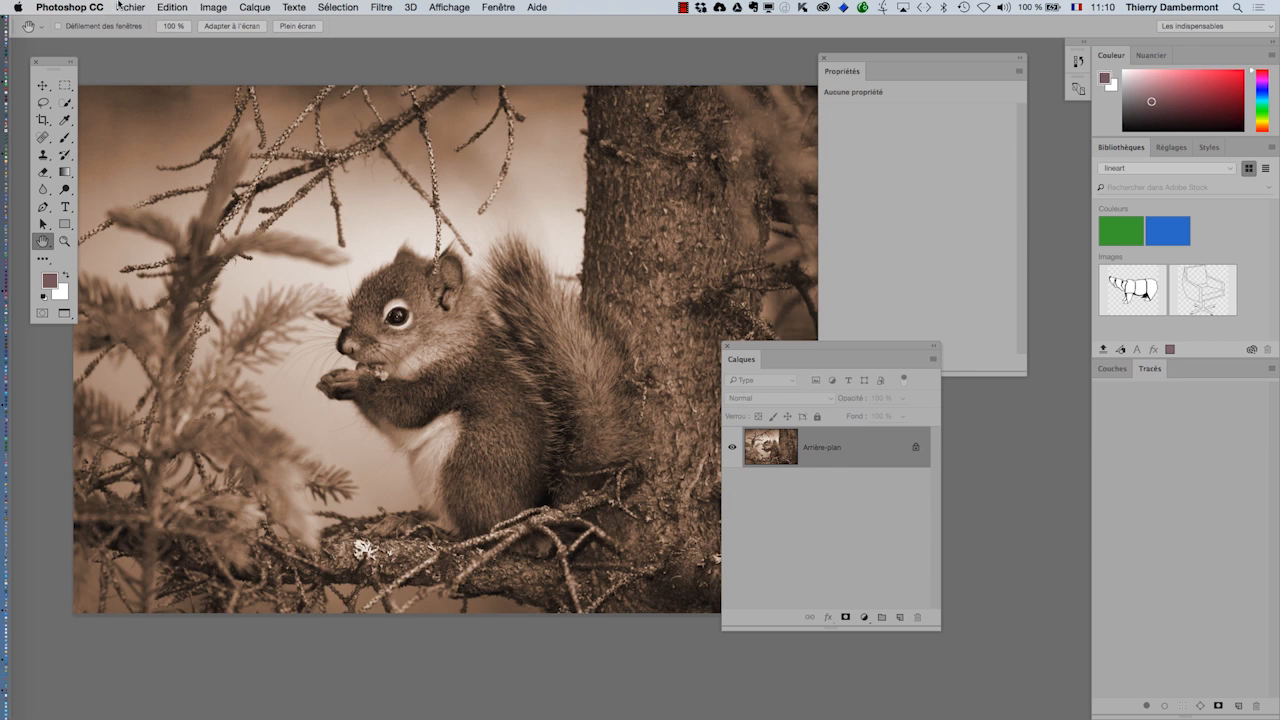
pyautogui.click(120, 7)
pyautogui.click(156, 94)
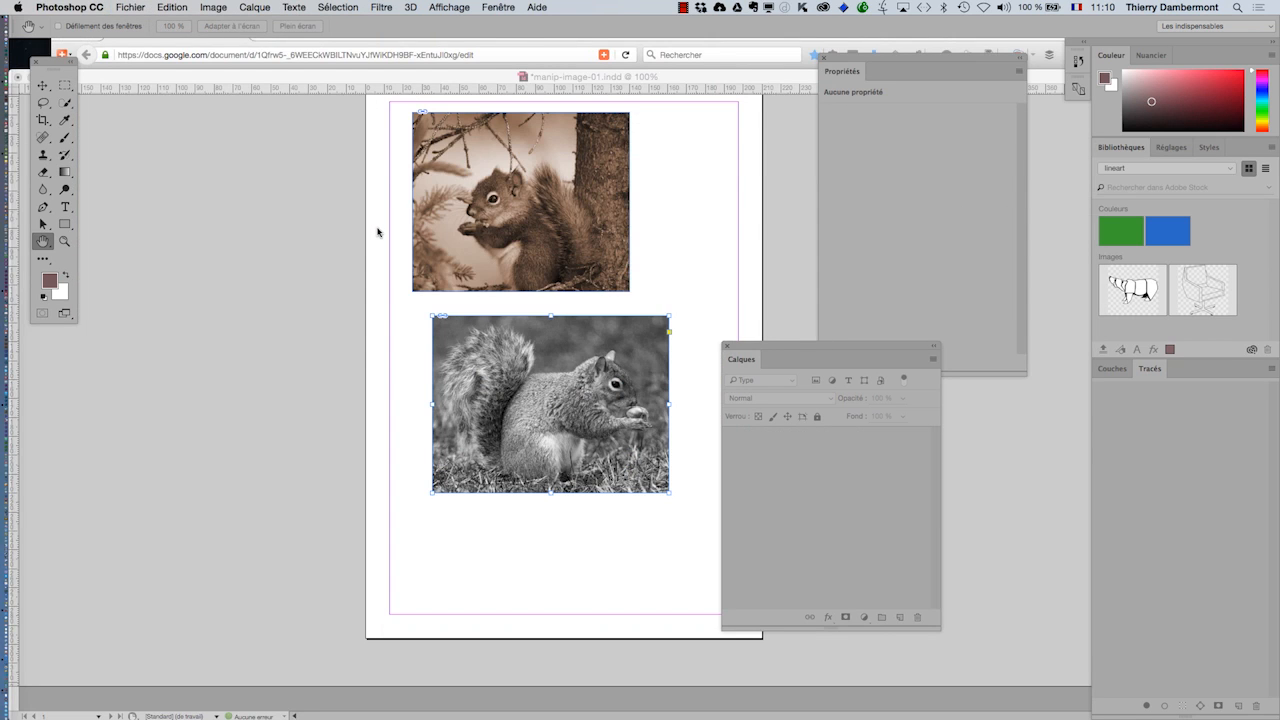
pyautogui.press('alt+super+h')
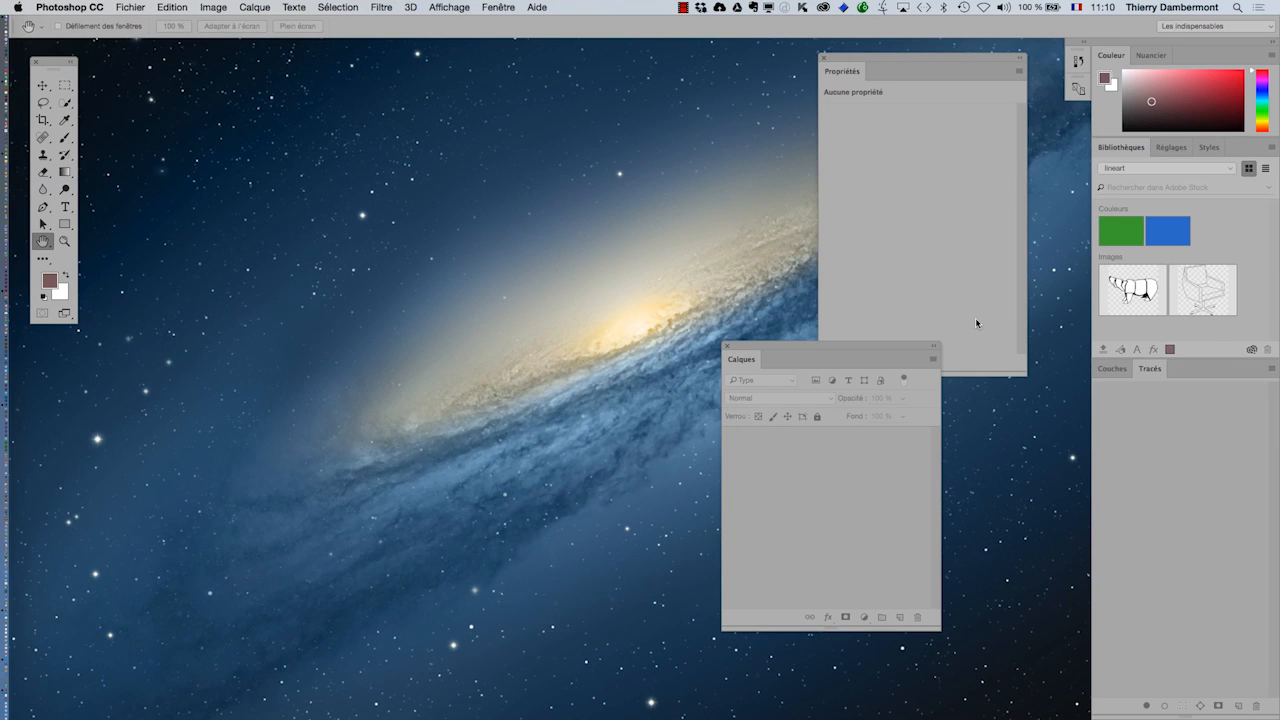
# Step: Reopen easterngrays.psd from the recent files and reposition its window clear of the desktop edge
pyautogui.click(133, 7)
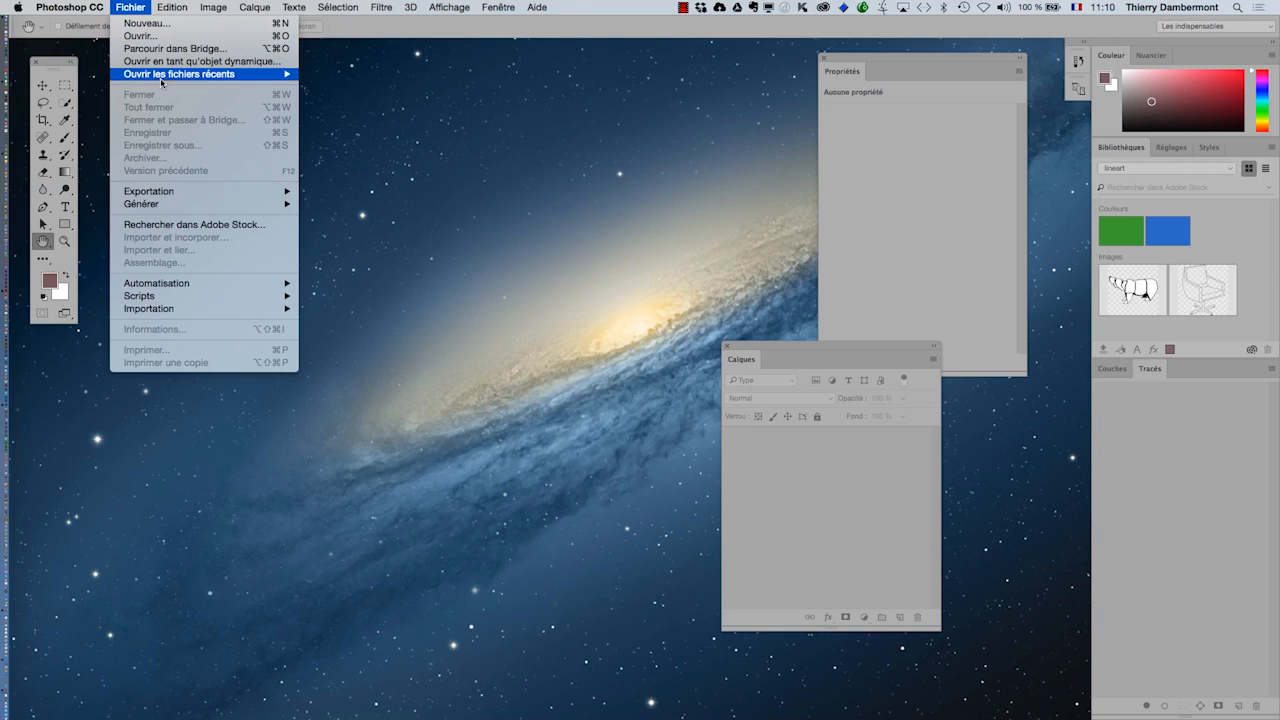
pyautogui.moveTo(260, 74)
pyautogui.click(348, 79)
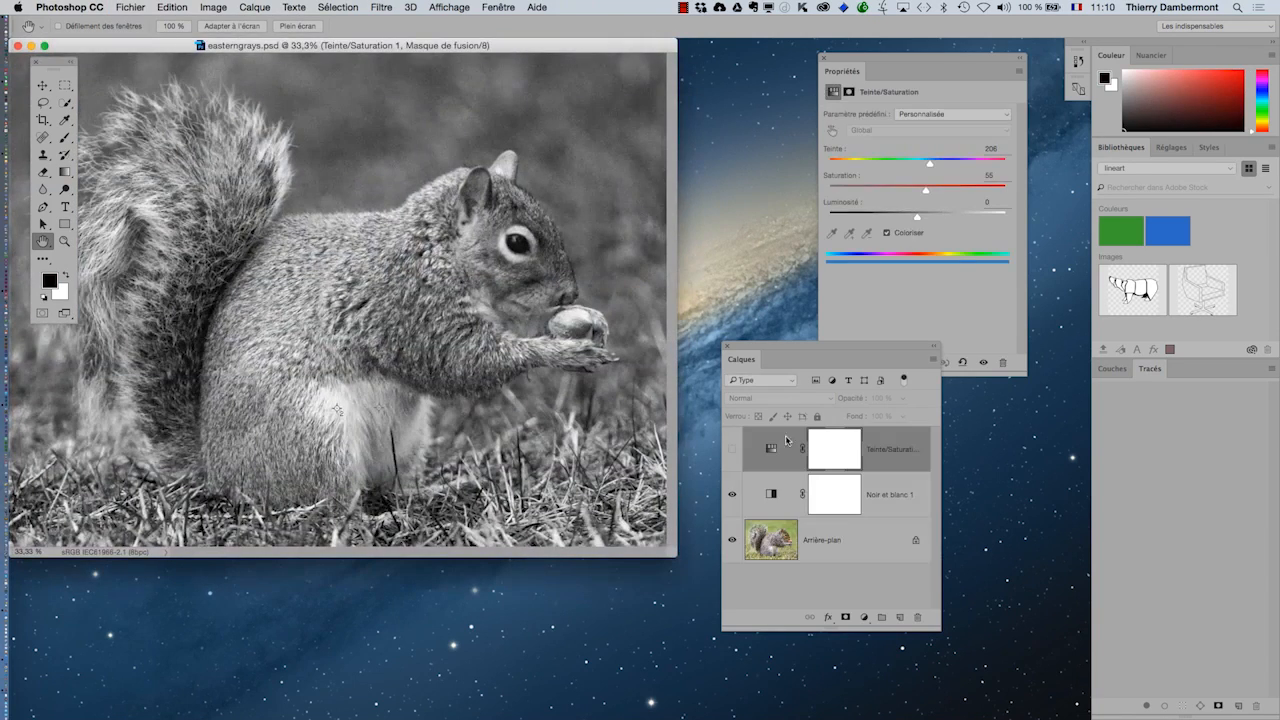
pyautogui.moveTo(597, 52); pyautogui.dragTo(669, 85)
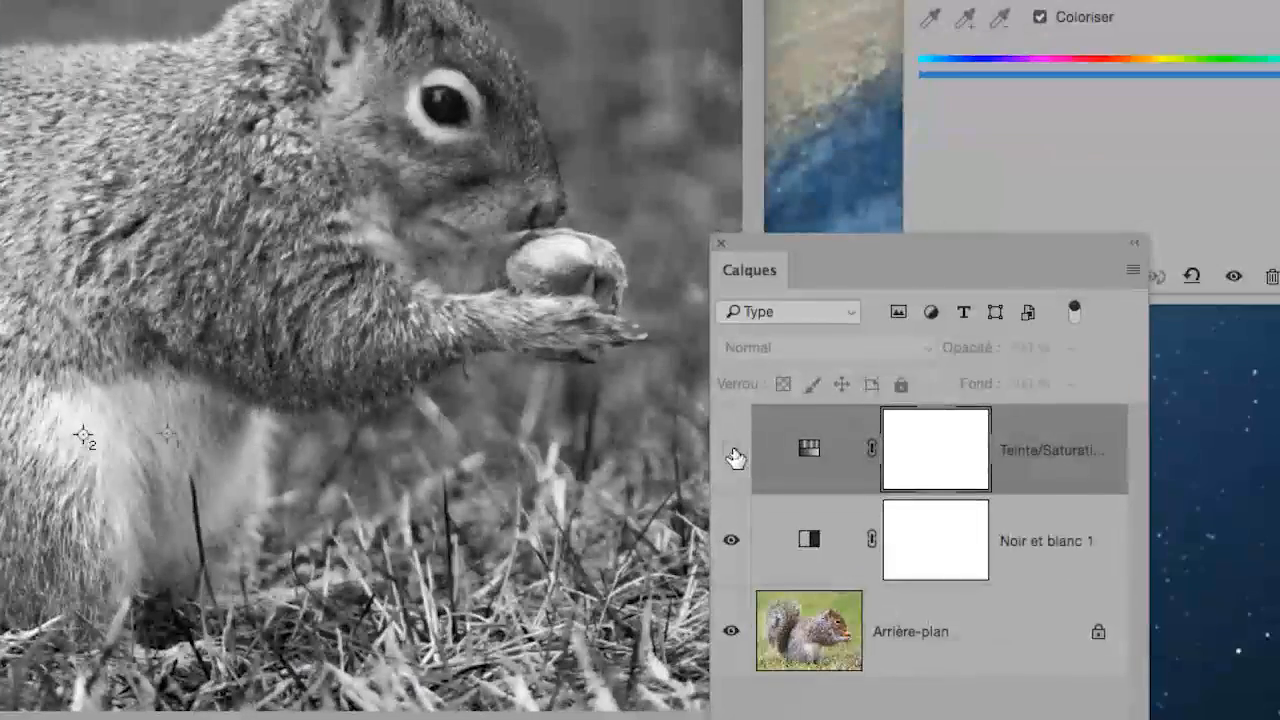
# Step: Make the Teinte/Saturation layer visible again, then save and close easterngrays.psd
pyautogui.click(734, 452)
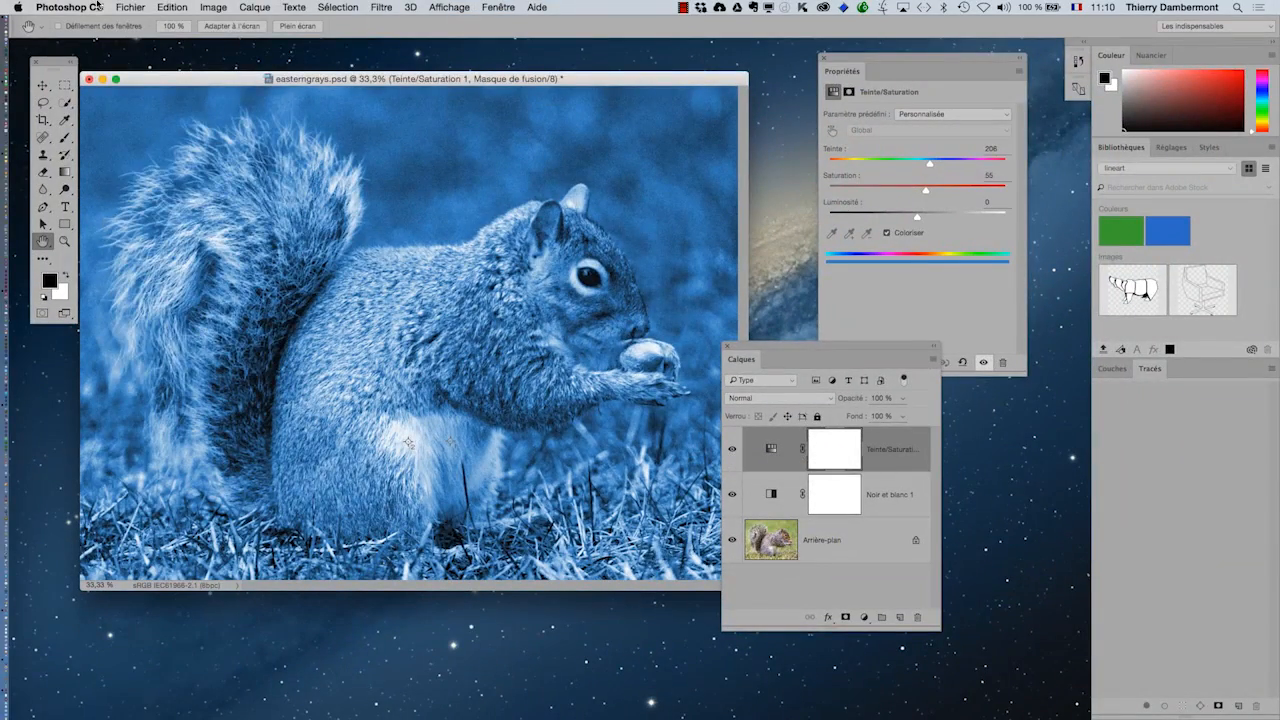
pyautogui.click(130, 7)
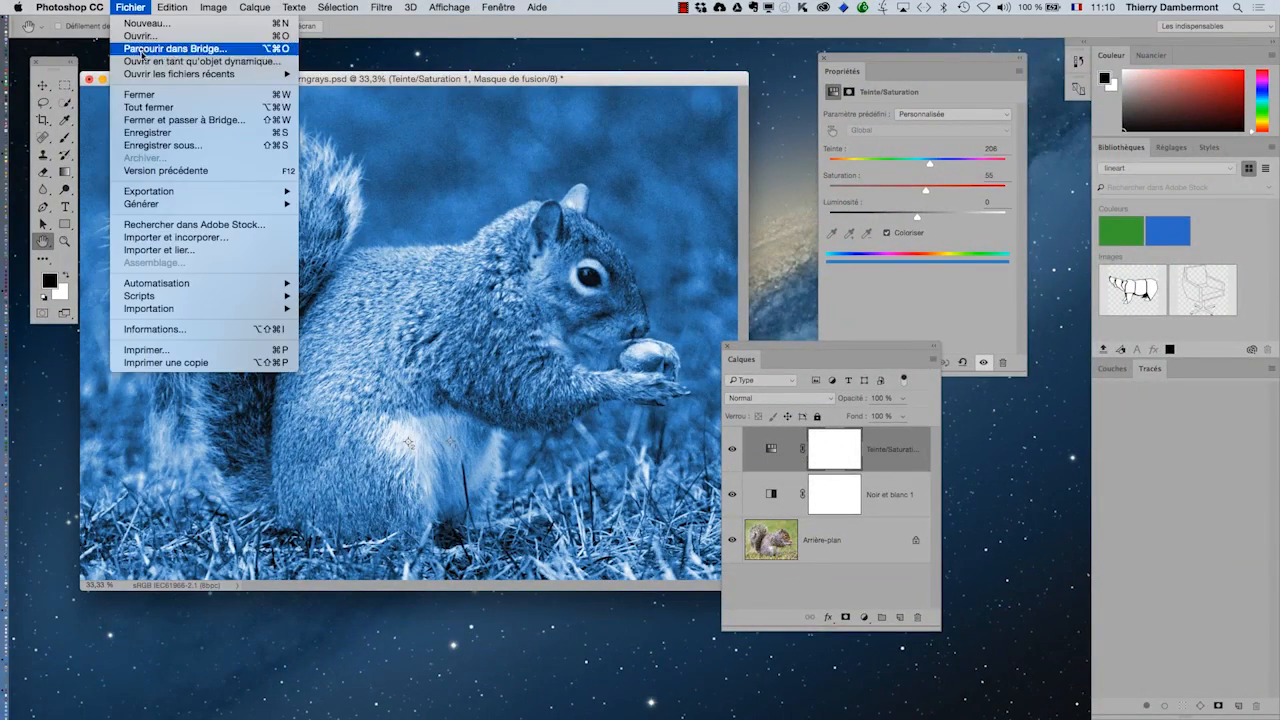
pyautogui.click(147, 132)
pyautogui.click(89, 79)
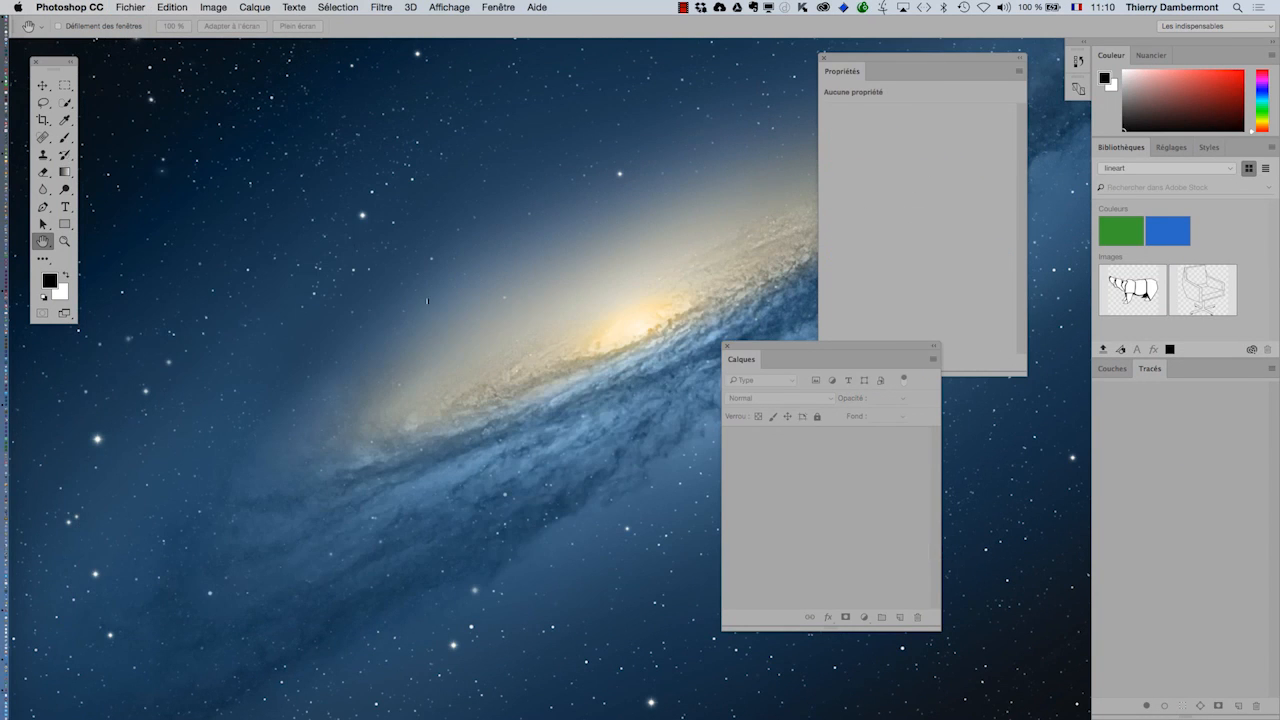
# Step: Switch back to InDesign and update the easterngrays.psd link with the newly saved blue tint
pyautogui.press('super+Tab')
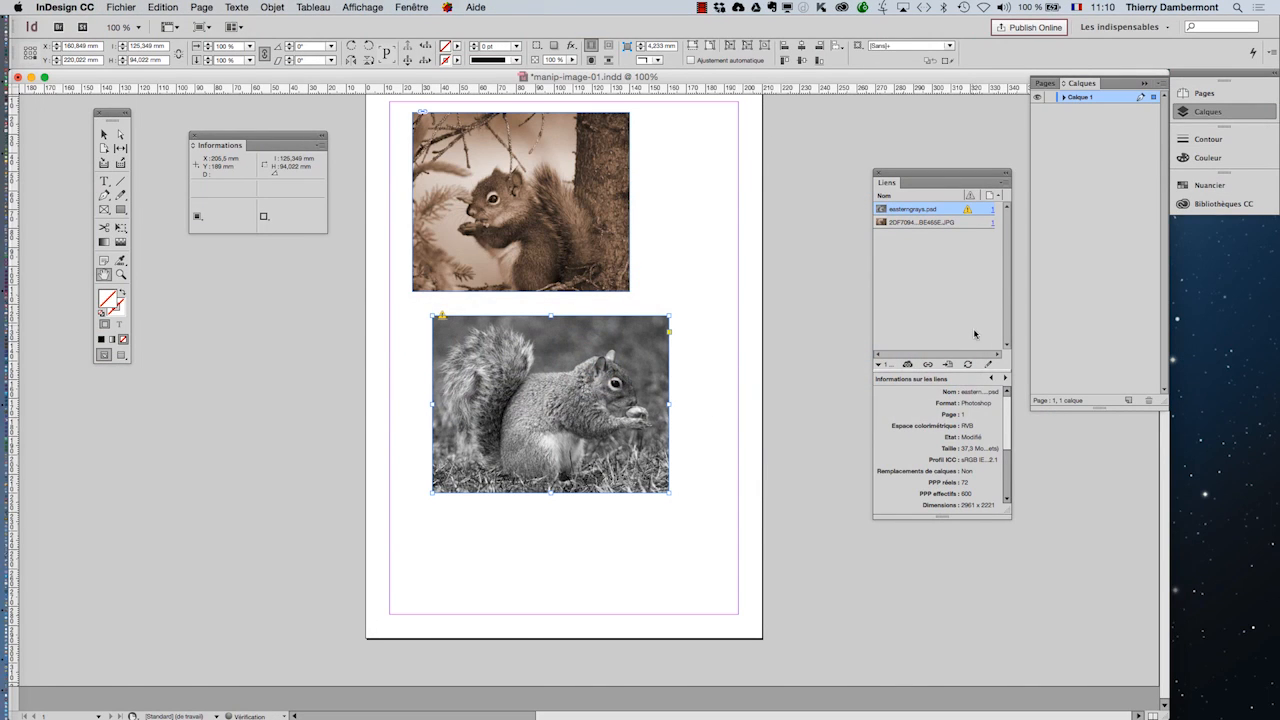
pyautogui.click(967, 364)
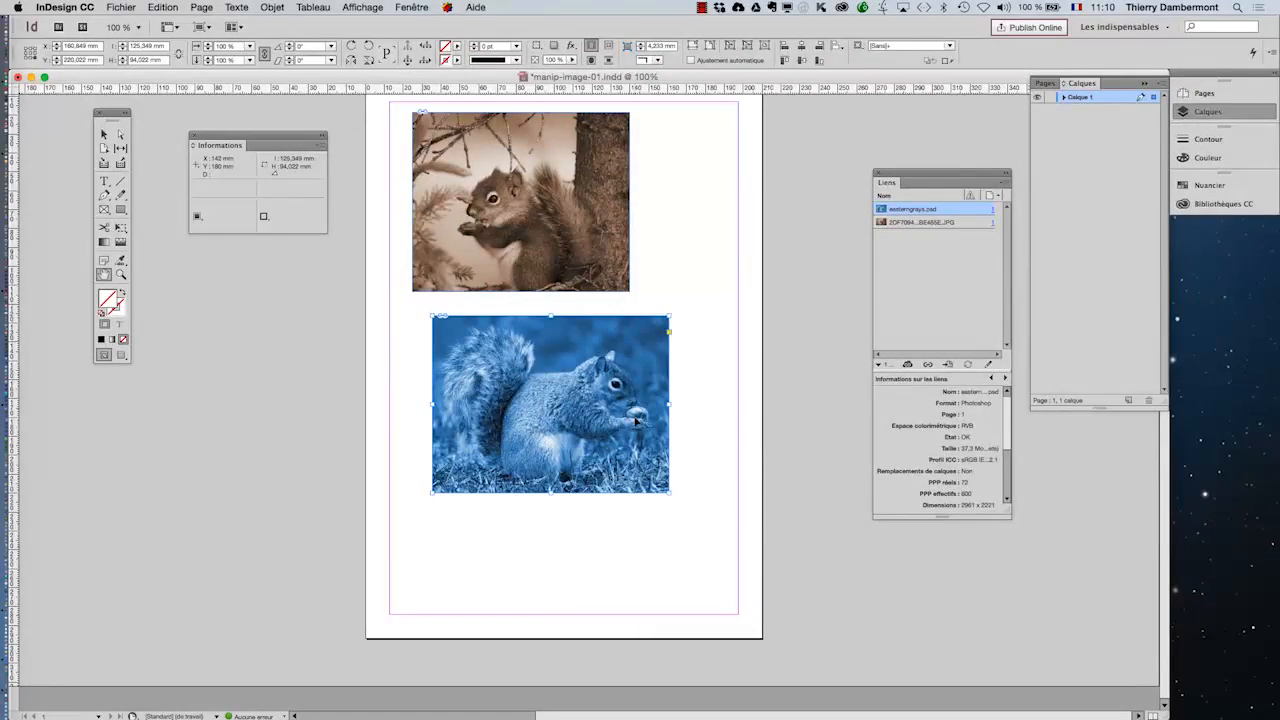
# Step: Switch to Photoshop, hide the other applications and reopen easterngrays.psd from the recent files
pyautogui.press('super+Tab')
pyautogui.press('alt+super+h')
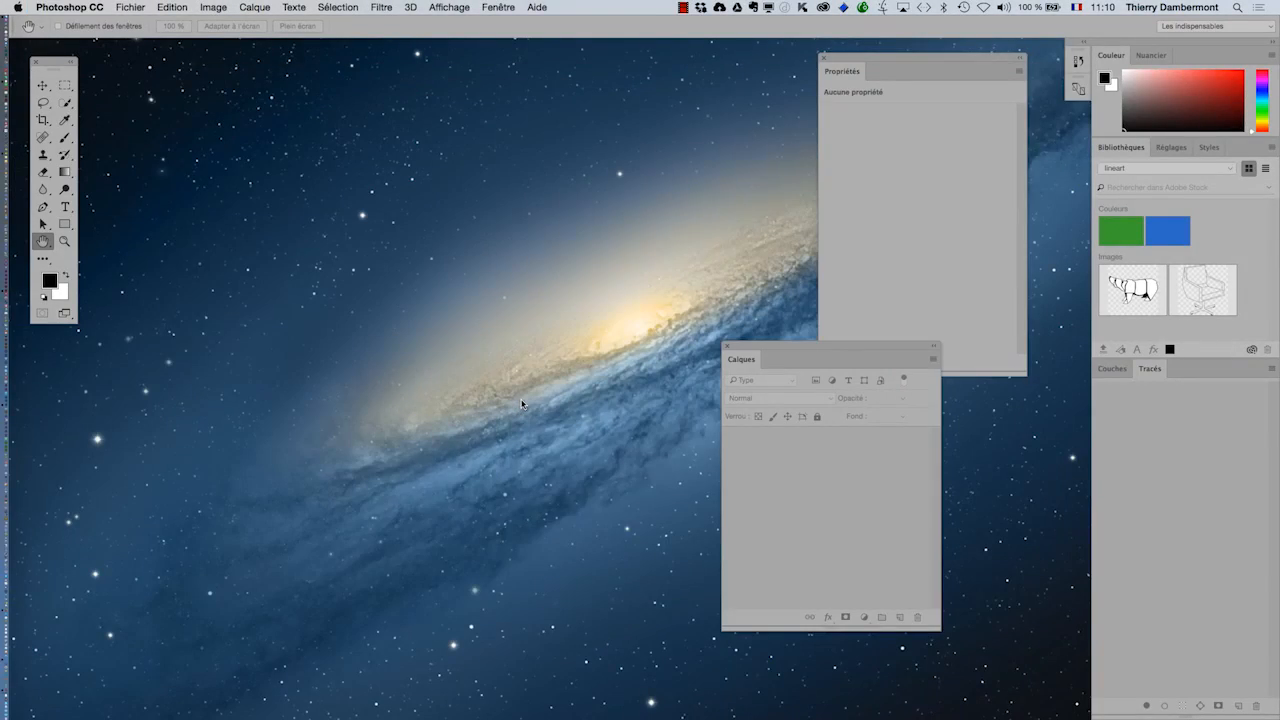
pyautogui.click(131, 5)
pyautogui.moveTo(180, 70)
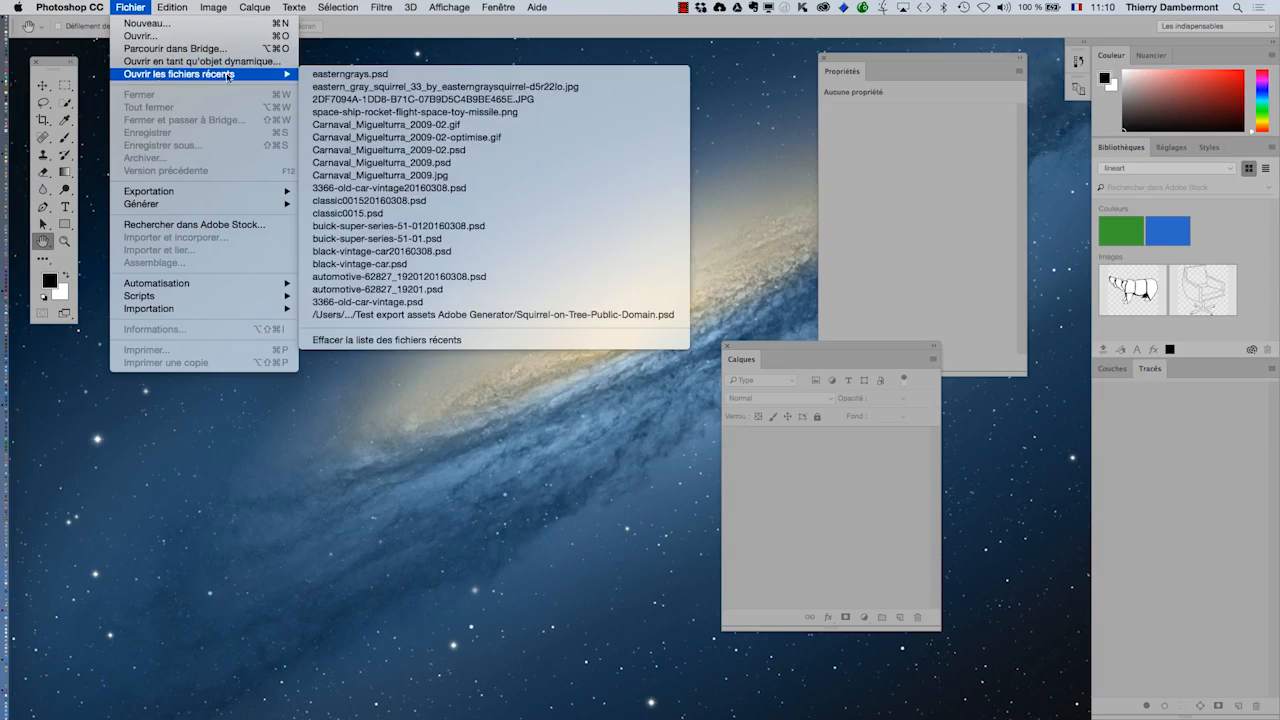
pyautogui.click(360, 77)
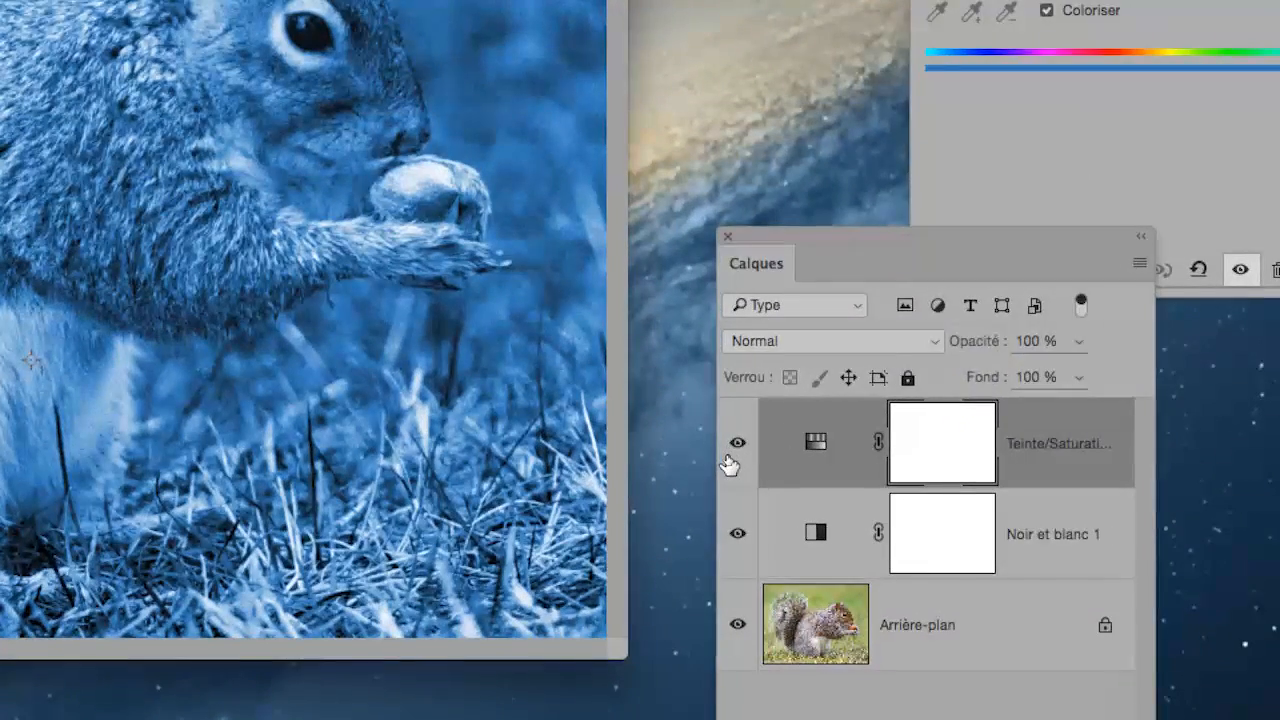
# Step: Hide the Teinte/Saturation and Noir et blanc 1 adjustment layers, then save and close easterngrays.psd
pyautogui.click(731, 449)
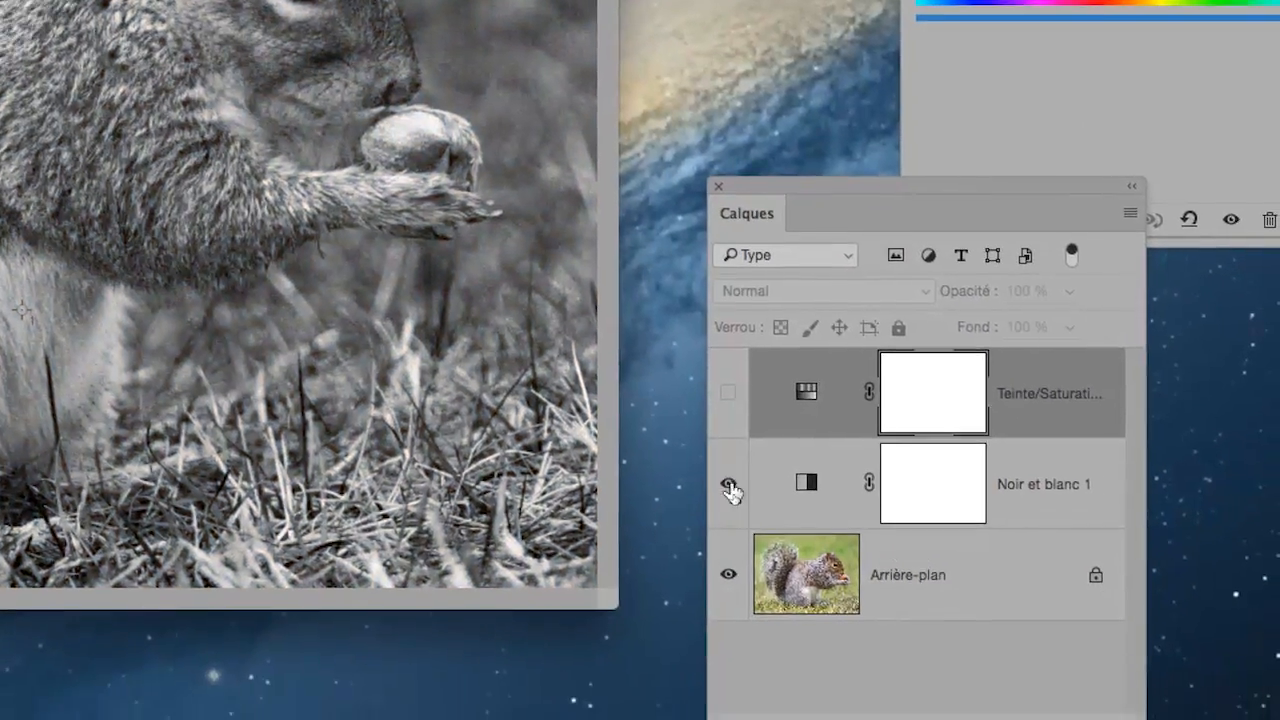
pyautogui.click(730, 487)
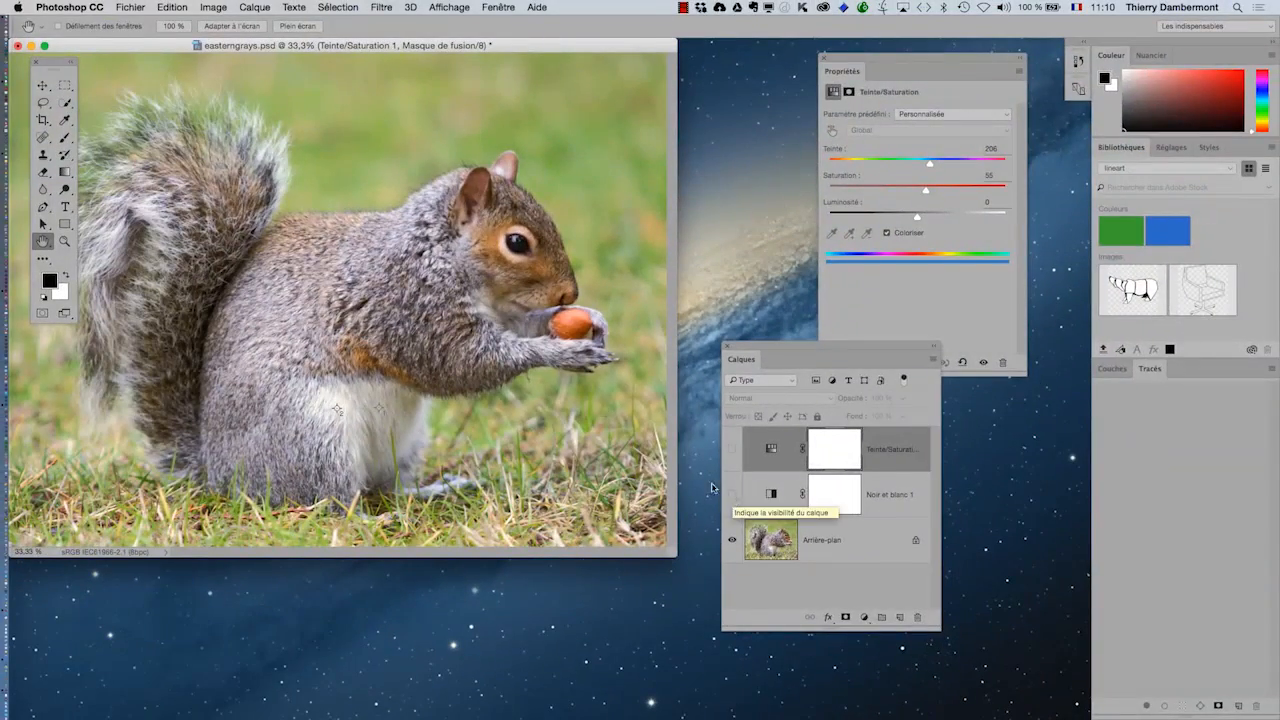
pyautogui.click(143, 7)
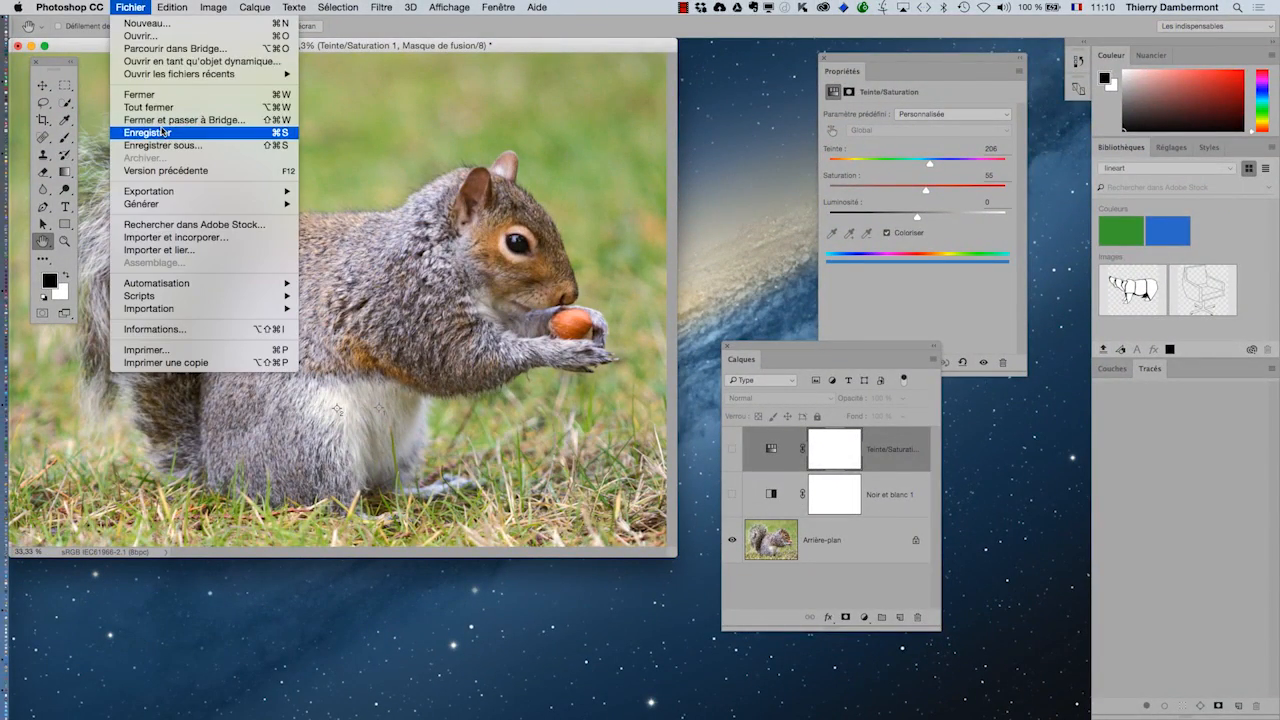
pyautogui.click(150, 129)
pyautogui.click(17, 46)
# Step: Switch back to InDesign, update the modified easterngrays.psd link and move the Liens panel clear of the page
pyautogui.press('super+Tab')
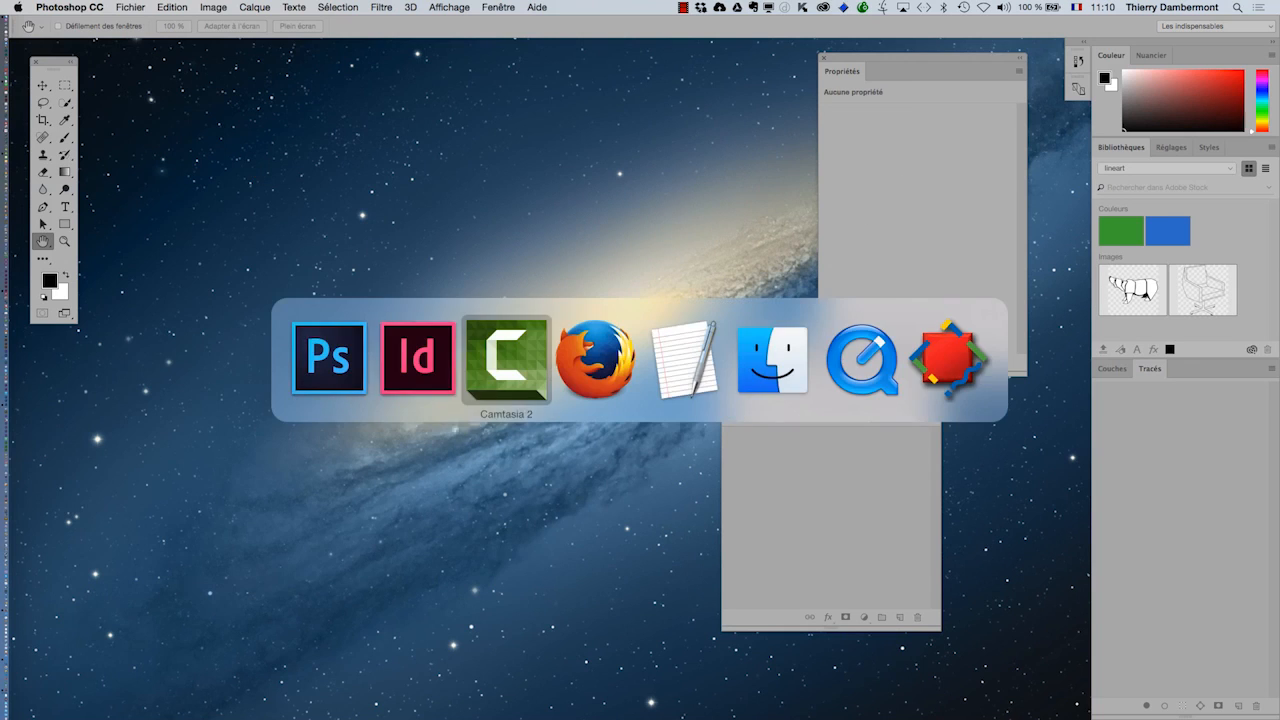
pyautogui.press('super+shift+Tab')
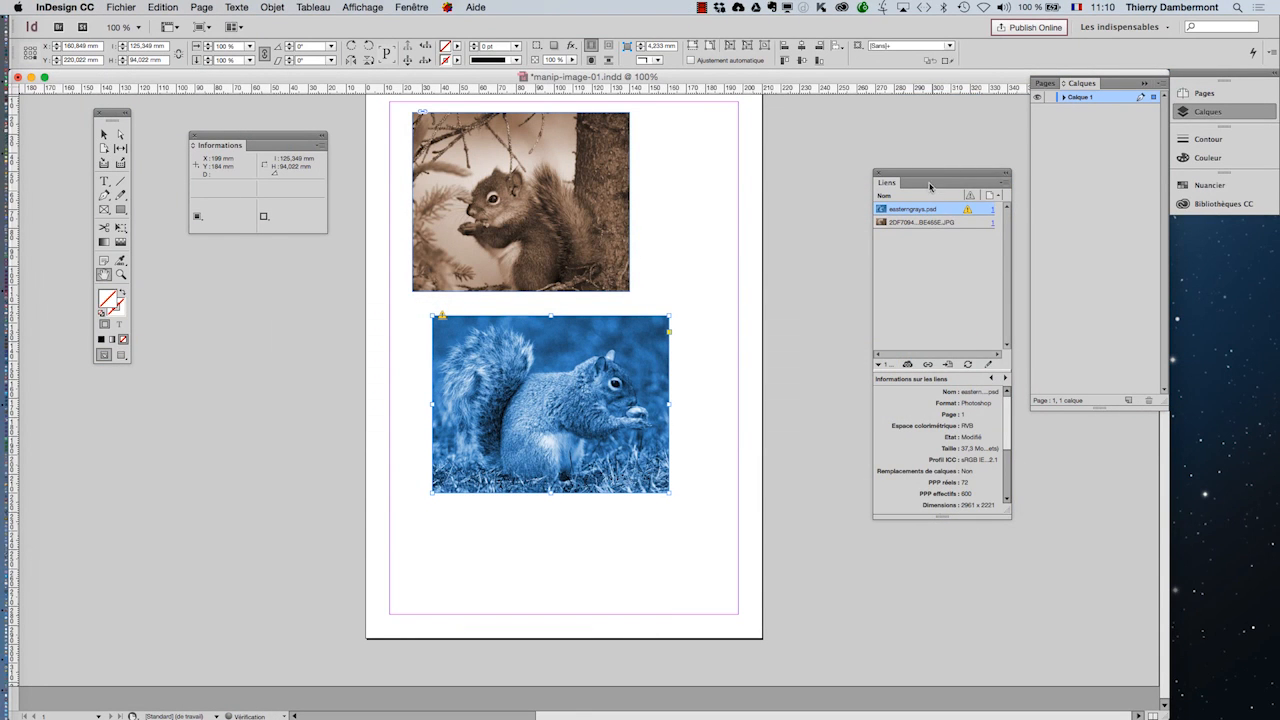
pyautogui.moveTo(929, 186); pyautogui.dragTo(762, 178)
pyautogui.click(806, 363)
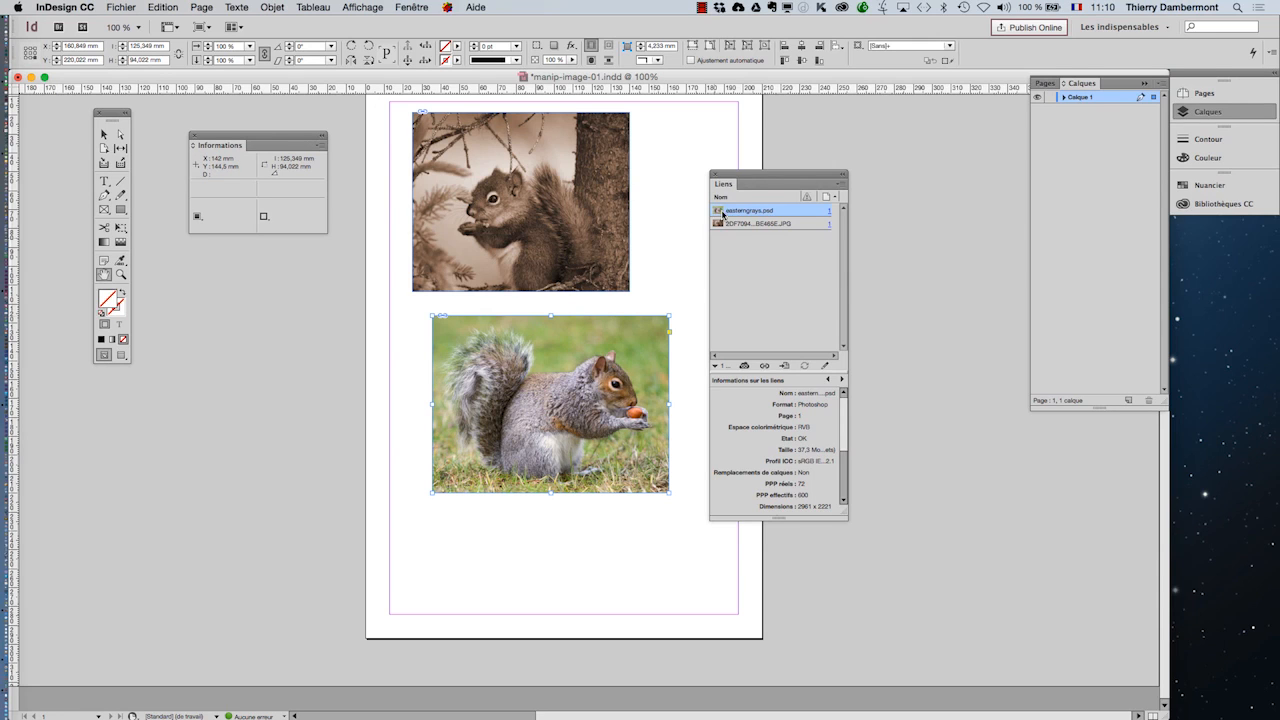
pyautogui.moveTo(733, 175); pyautogui.dragTo(822, 187)
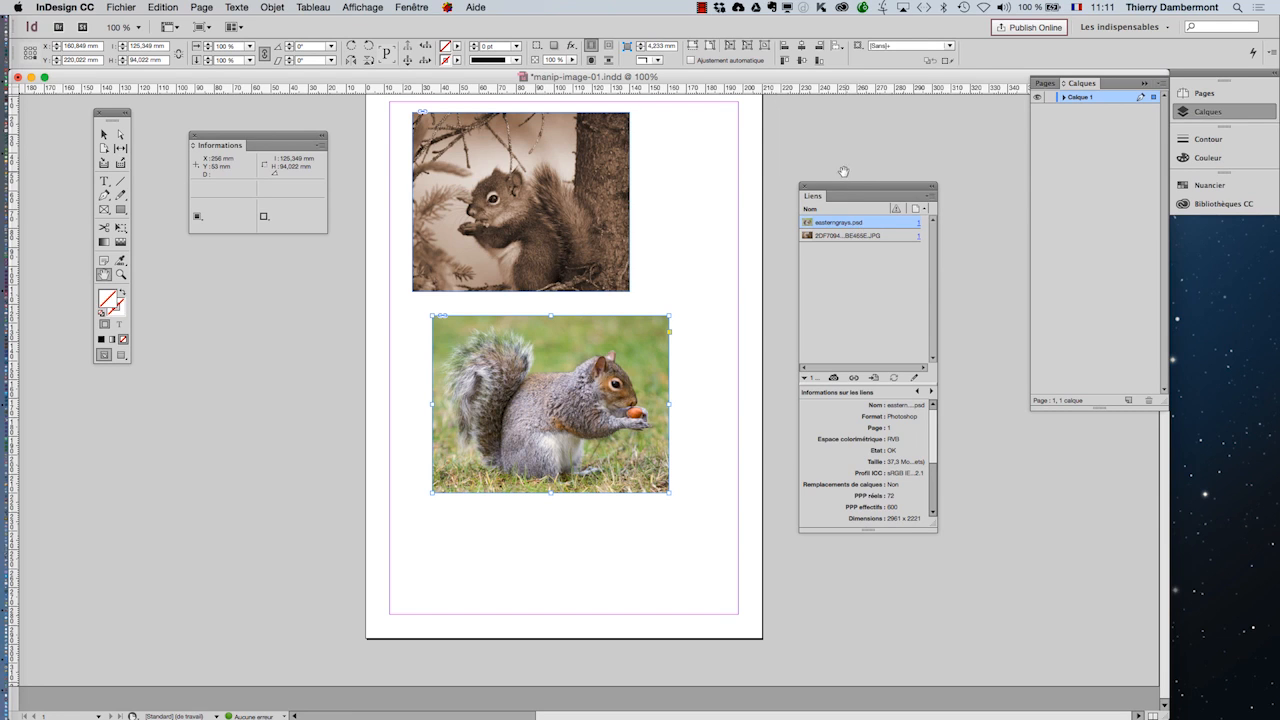
pyautogui.moveTo(846, 190); pyautogui.dragTo(913, 146)
# Step: With nothing selected, import pexels-photo.jpg and place it about 89 × 59 mm below the grey squirrel image, aligned with its left edge, then deselect it
pyautogui.click(104, 134)
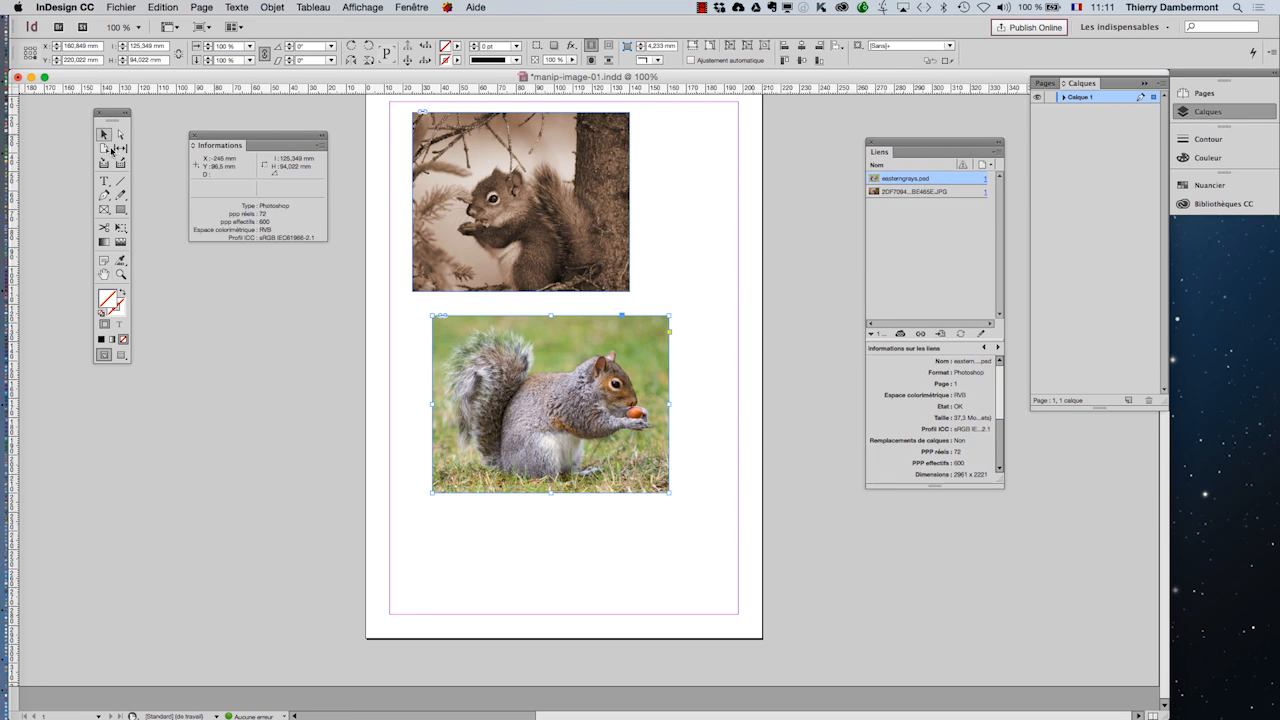
pyautogui.press('shift+super+a')
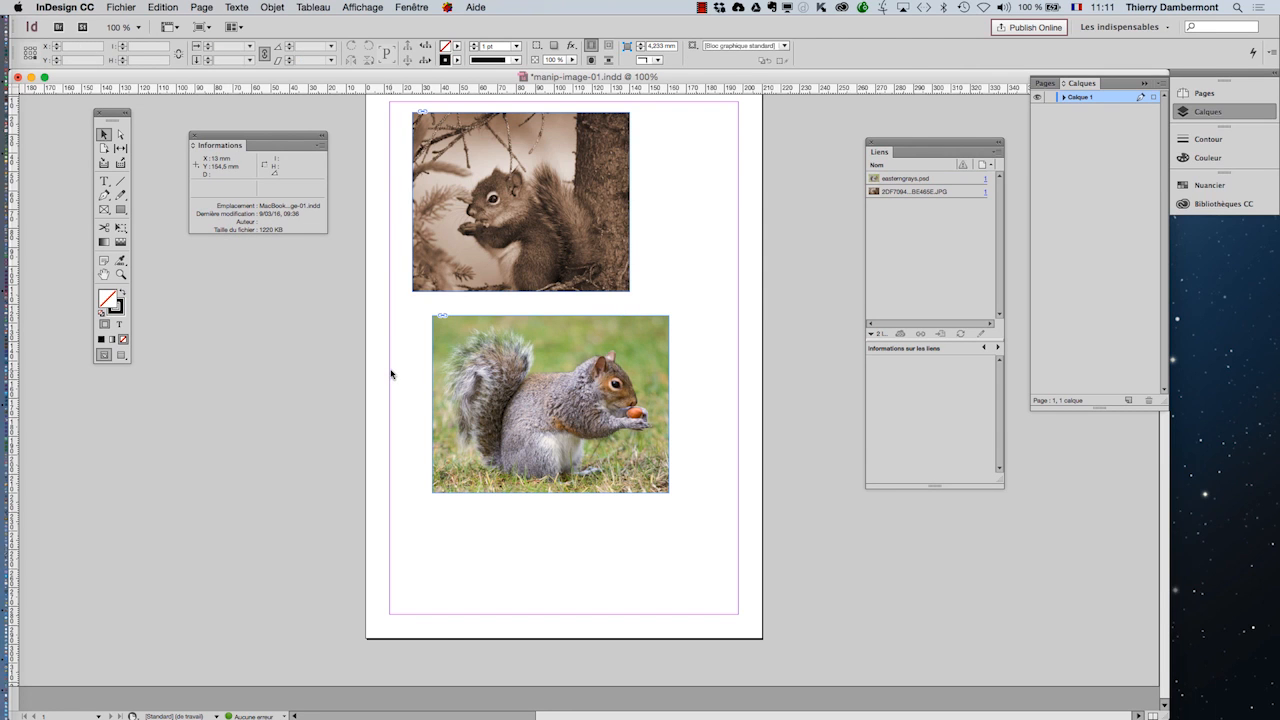
pyautogui.click(121, 7)
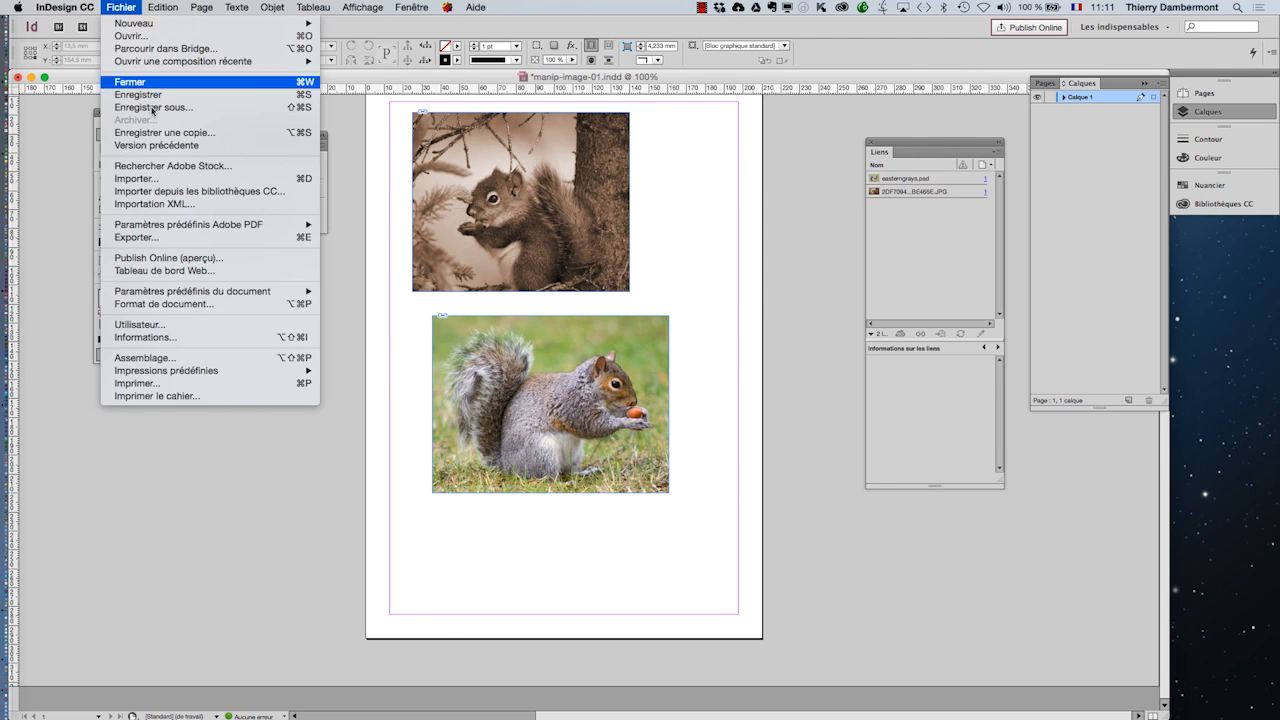
pyautogui.click(167, 179)
pyautogui.click(604, 273)
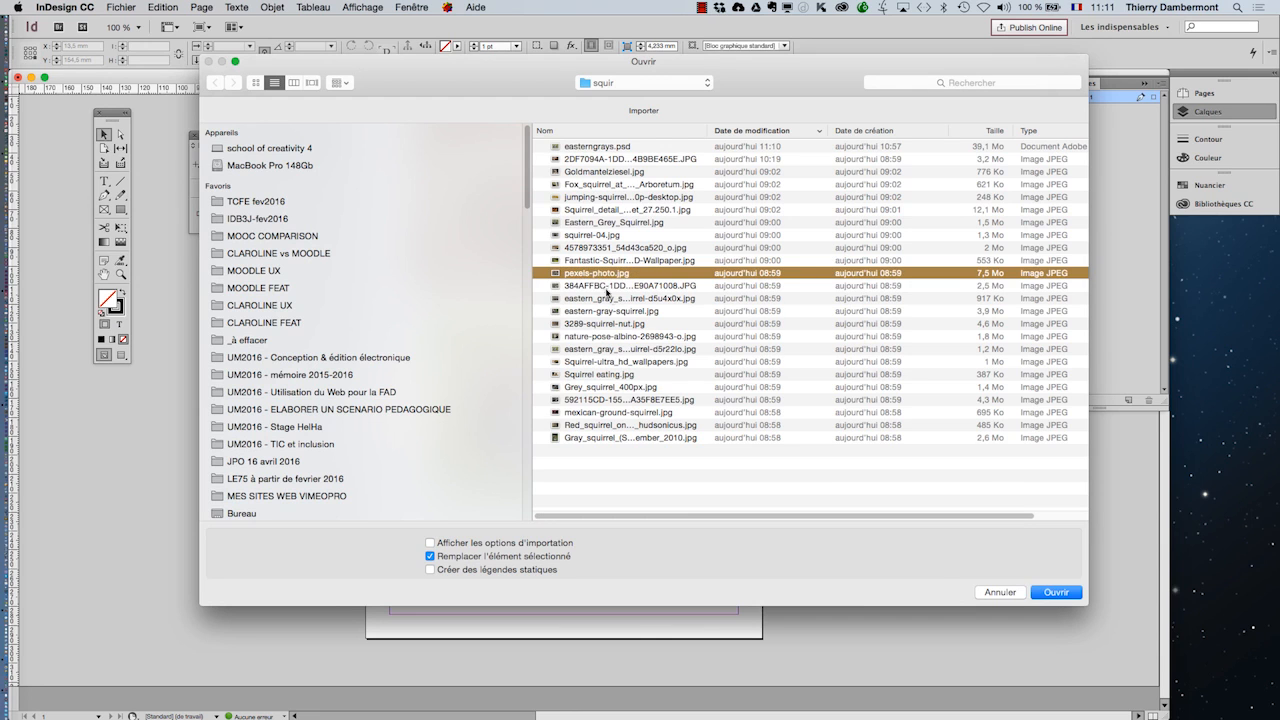
pyautogui.click(1056, 592)
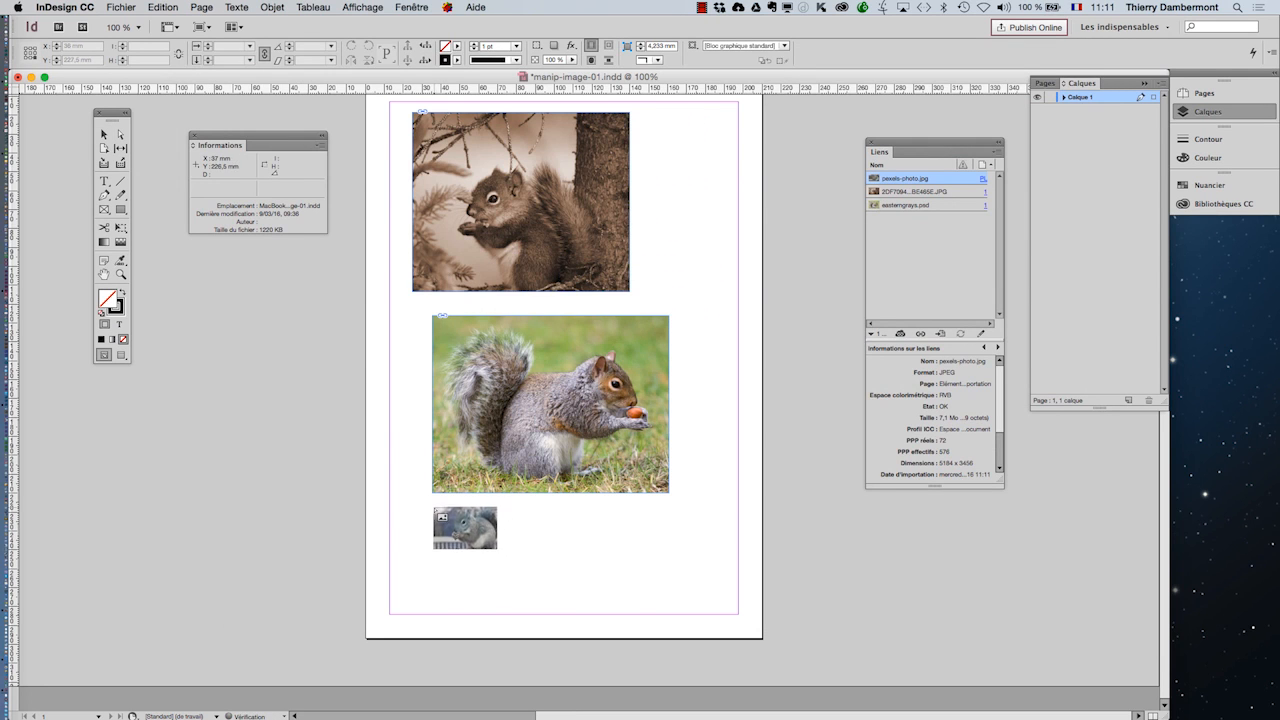
pyautogui.moveTo(432, 506); pyautogui.dragTo(601, 617)
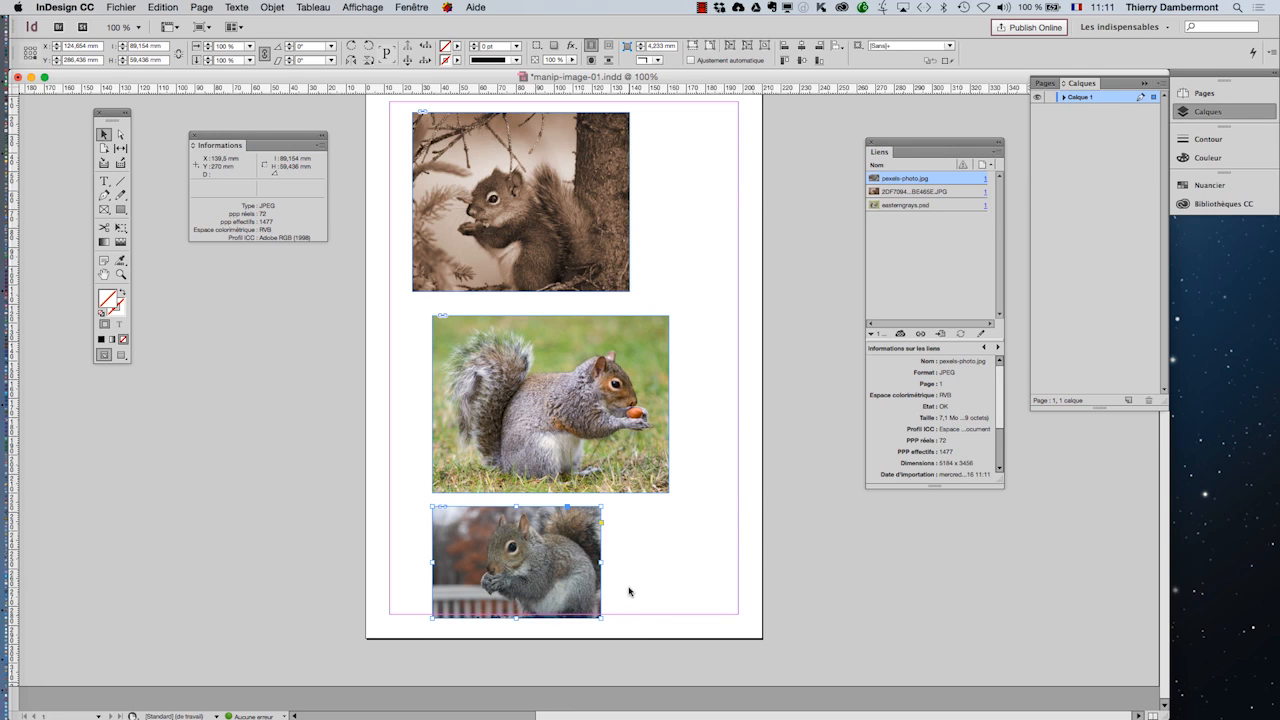
pyautogui.click(725, 441)
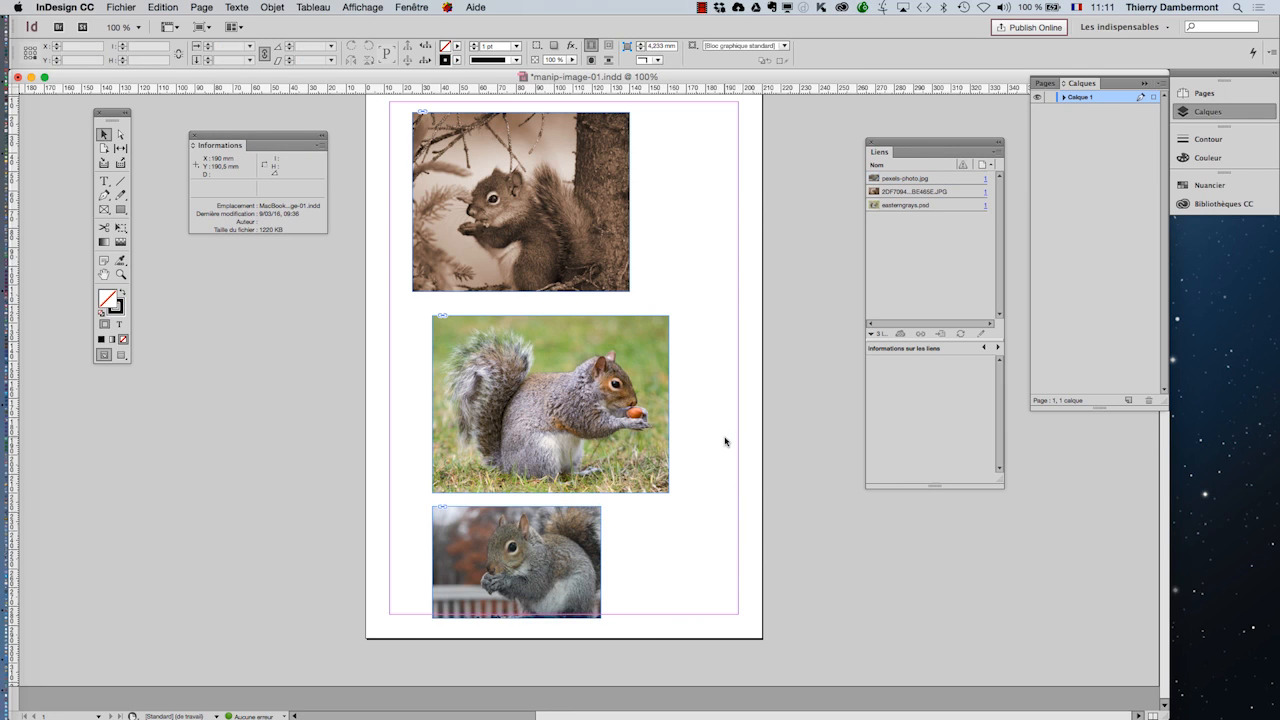
pyautogui.click(657, 387)
pyautogui.click(629, 535)
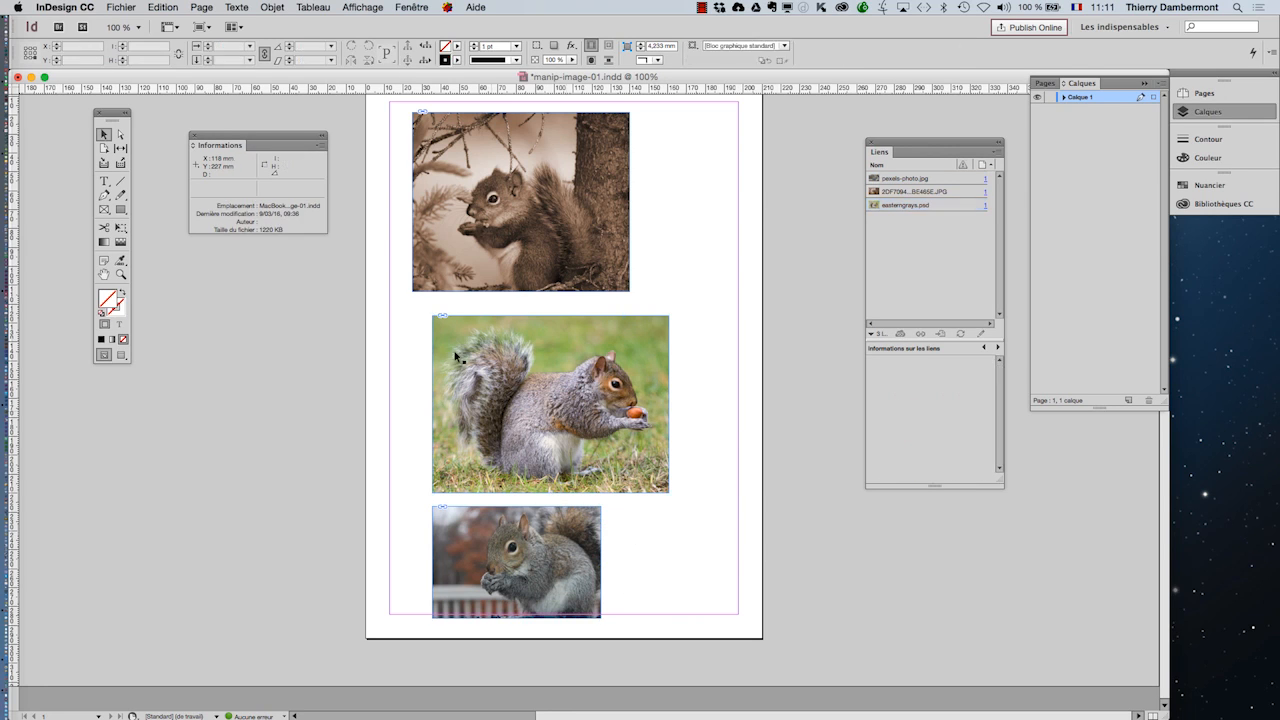